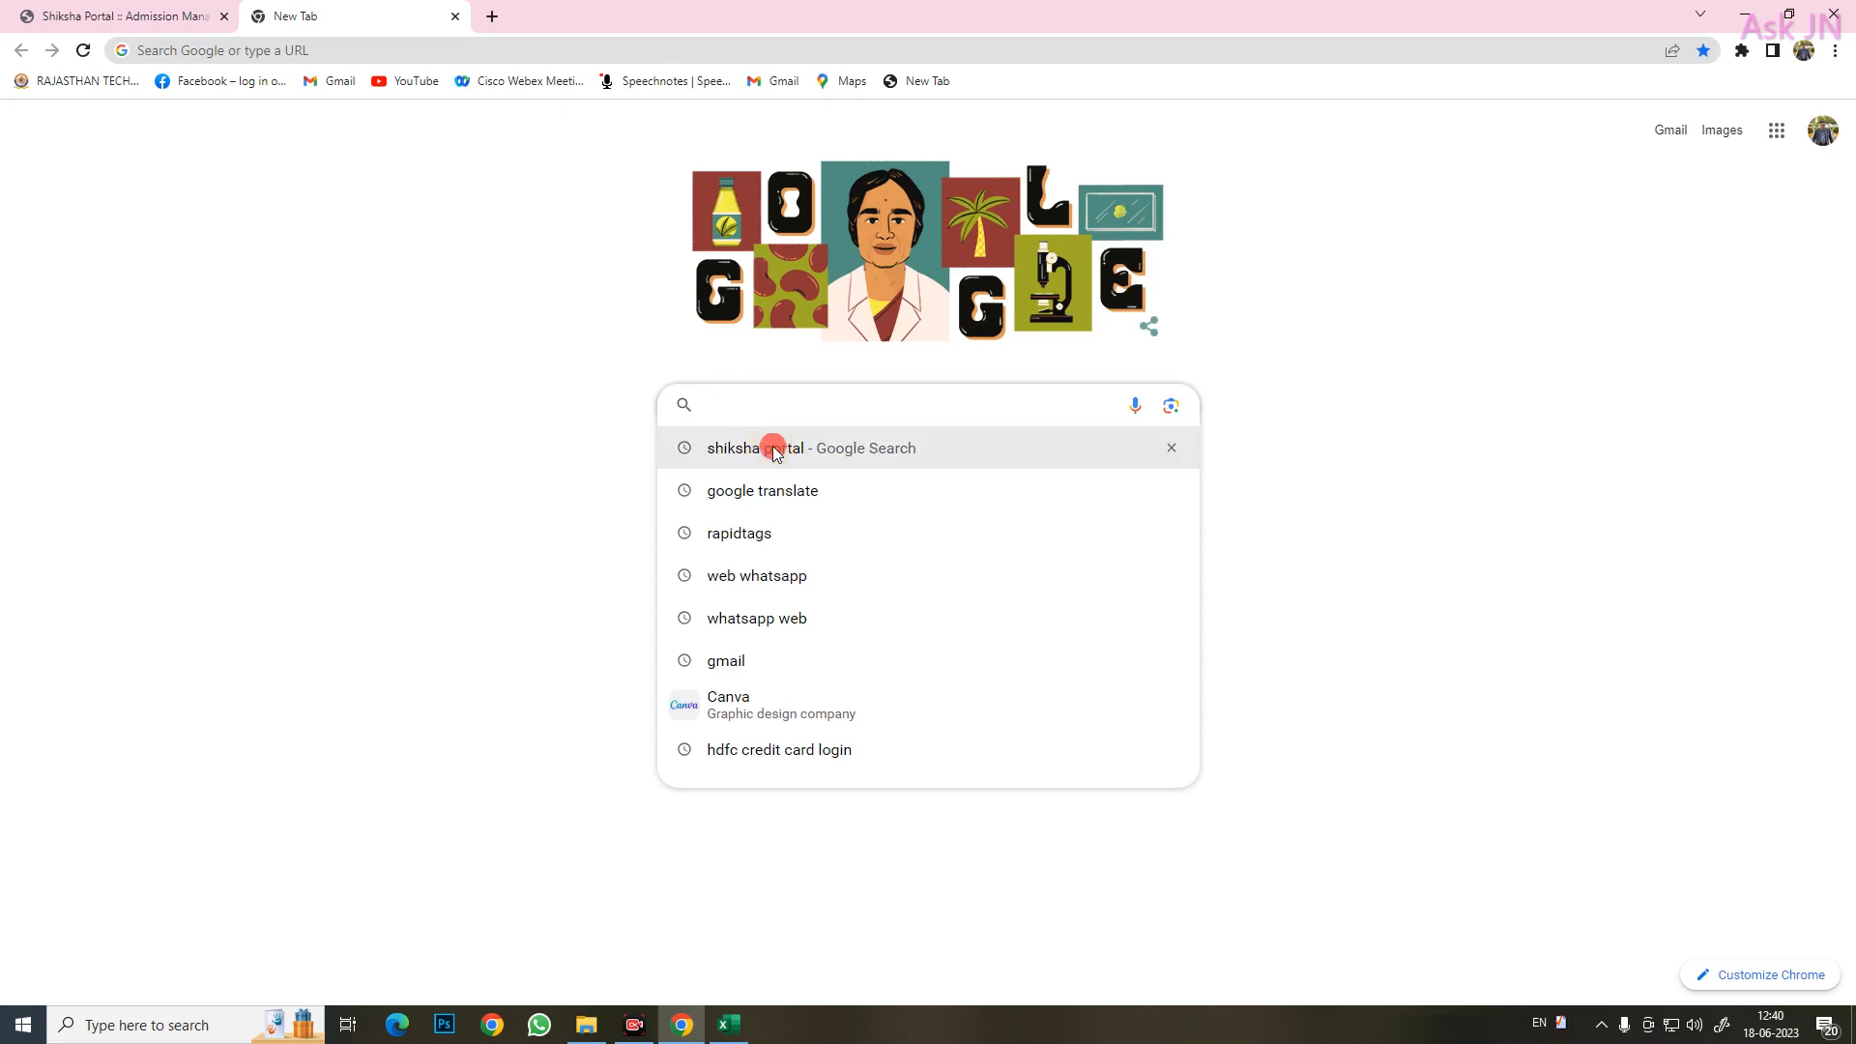
Open the Madhya Pradesh Shiksha Portal through a web search for shiksha portal and enter its Admission Mgmt system
click(763, 447)
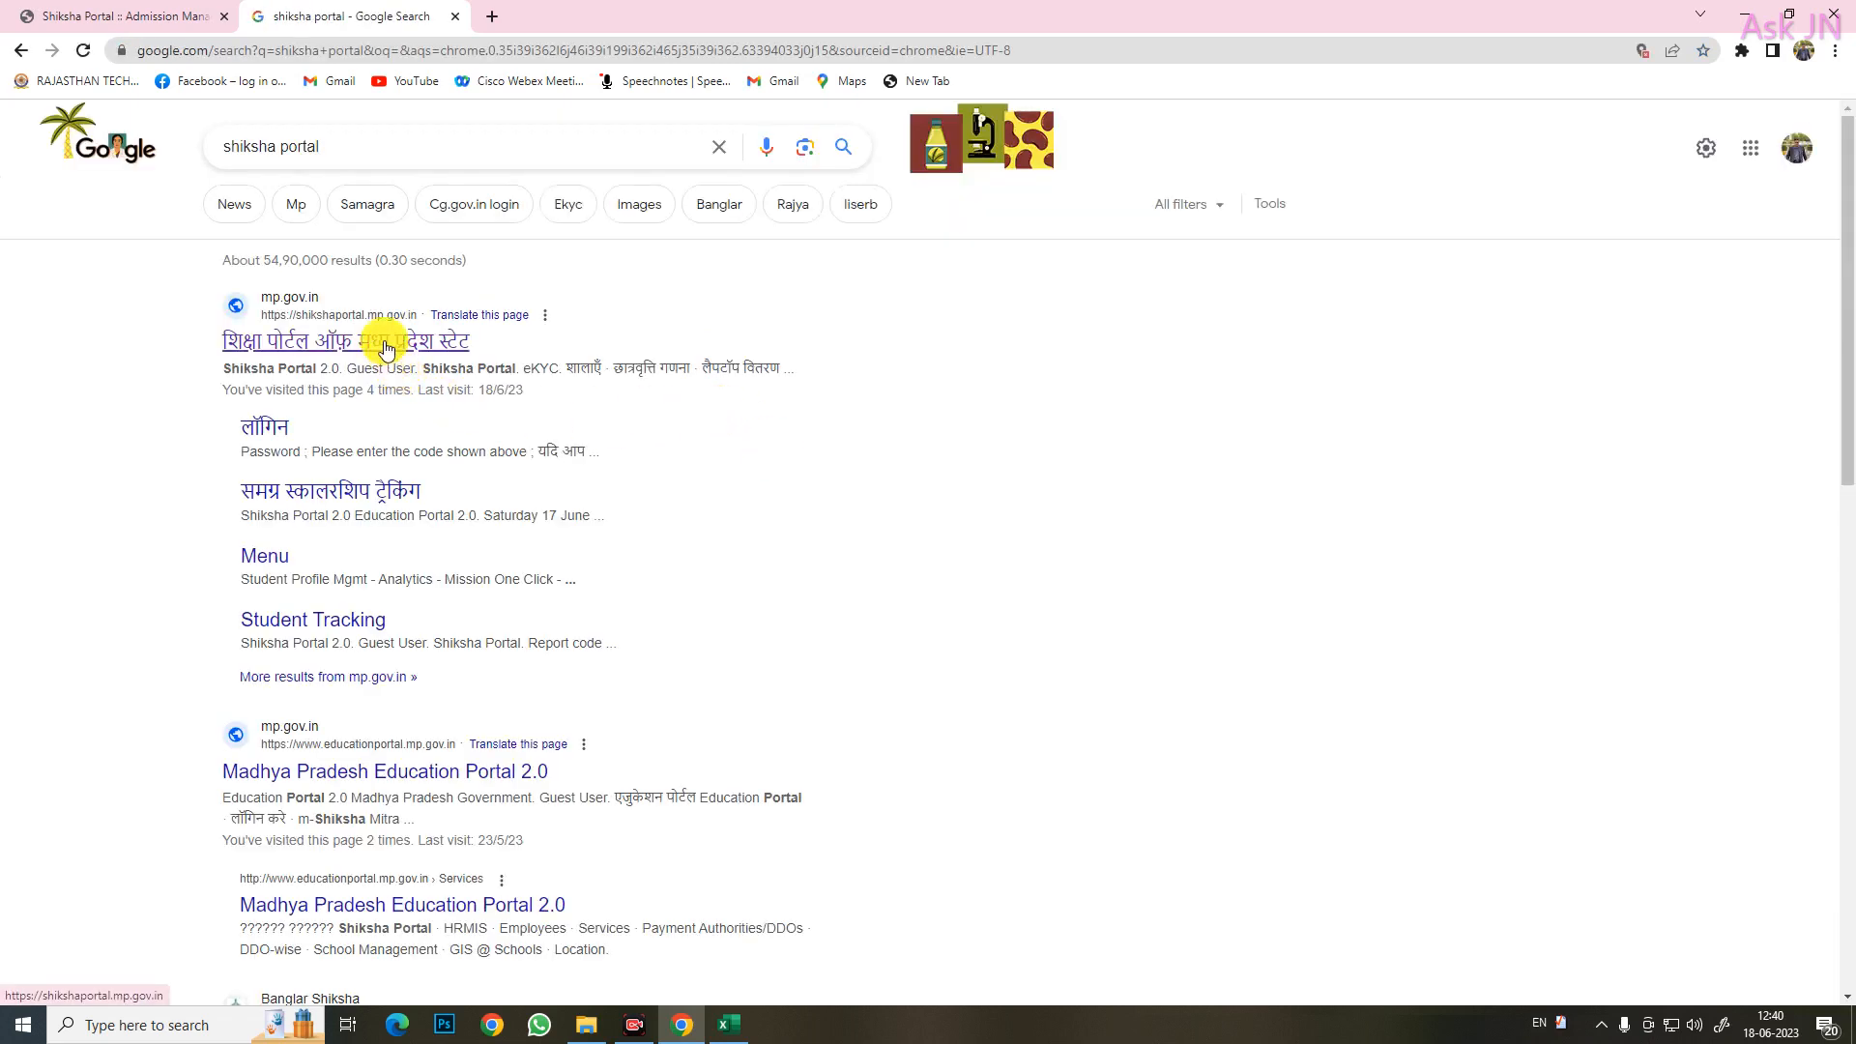
click(384, 340)
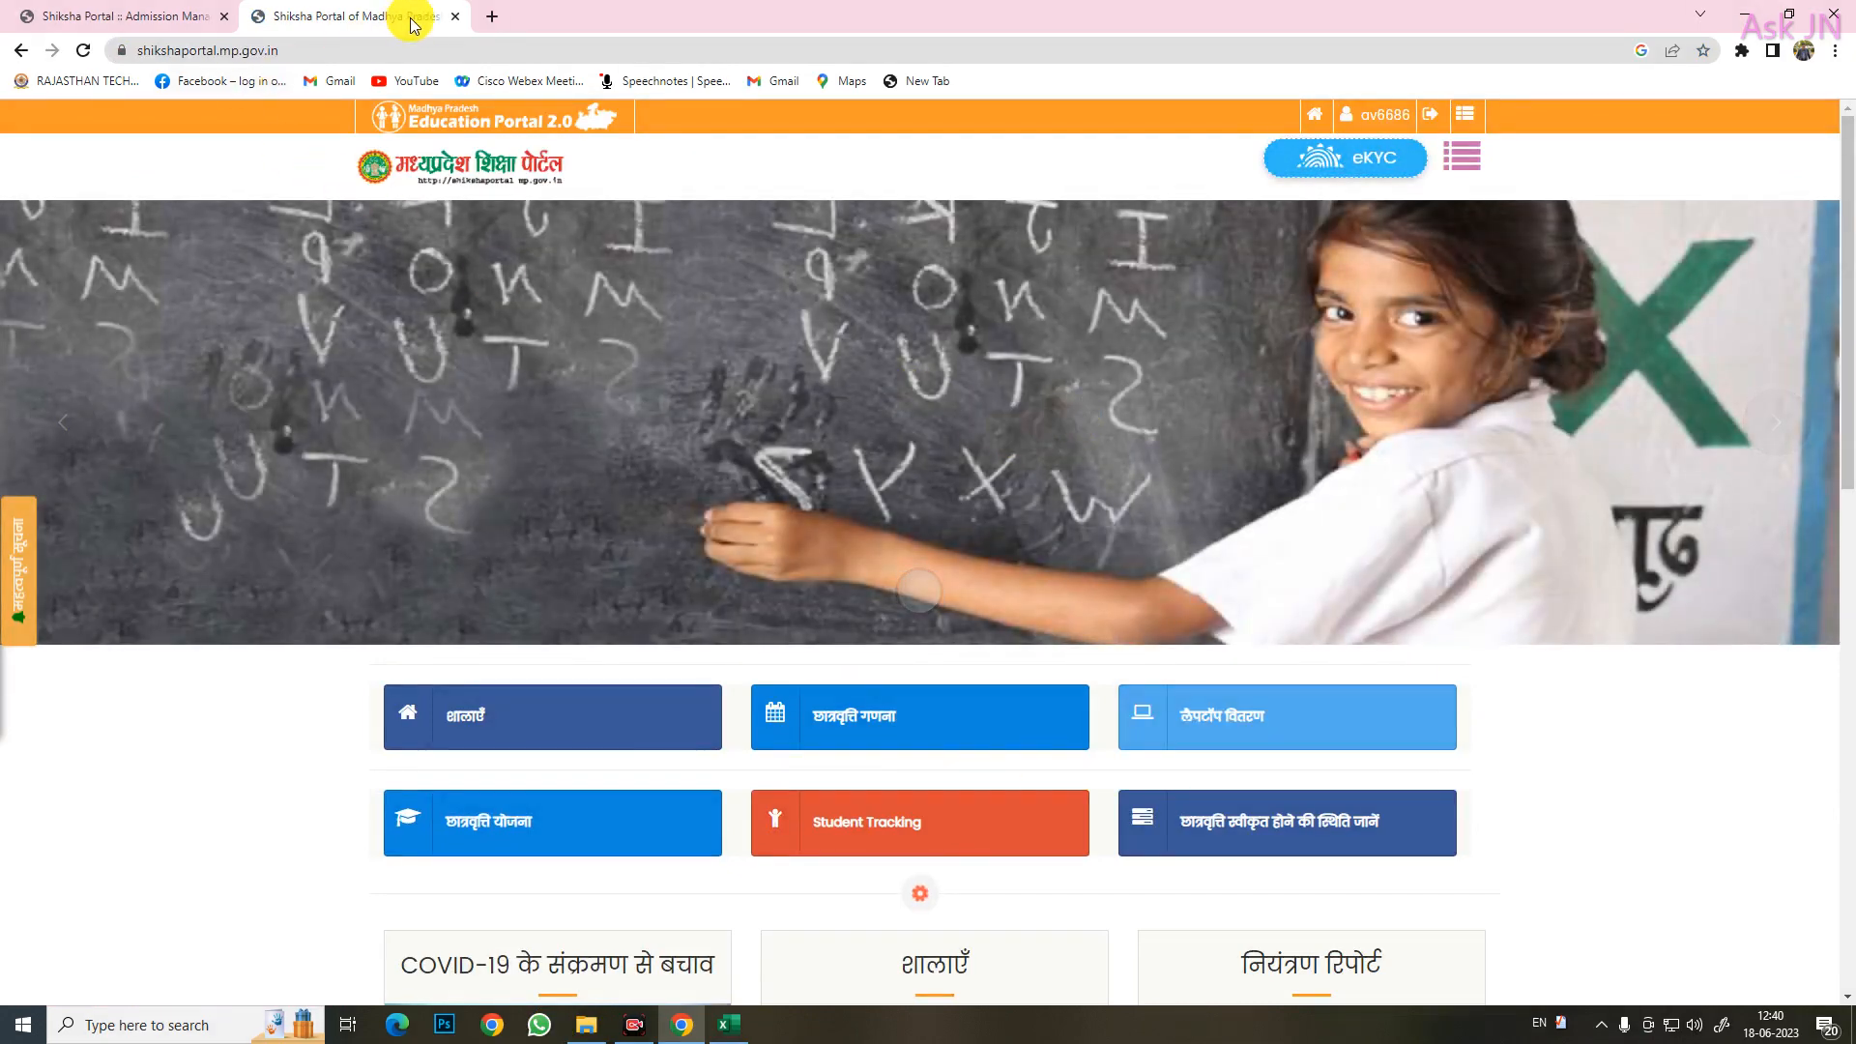
click(1460, 155)
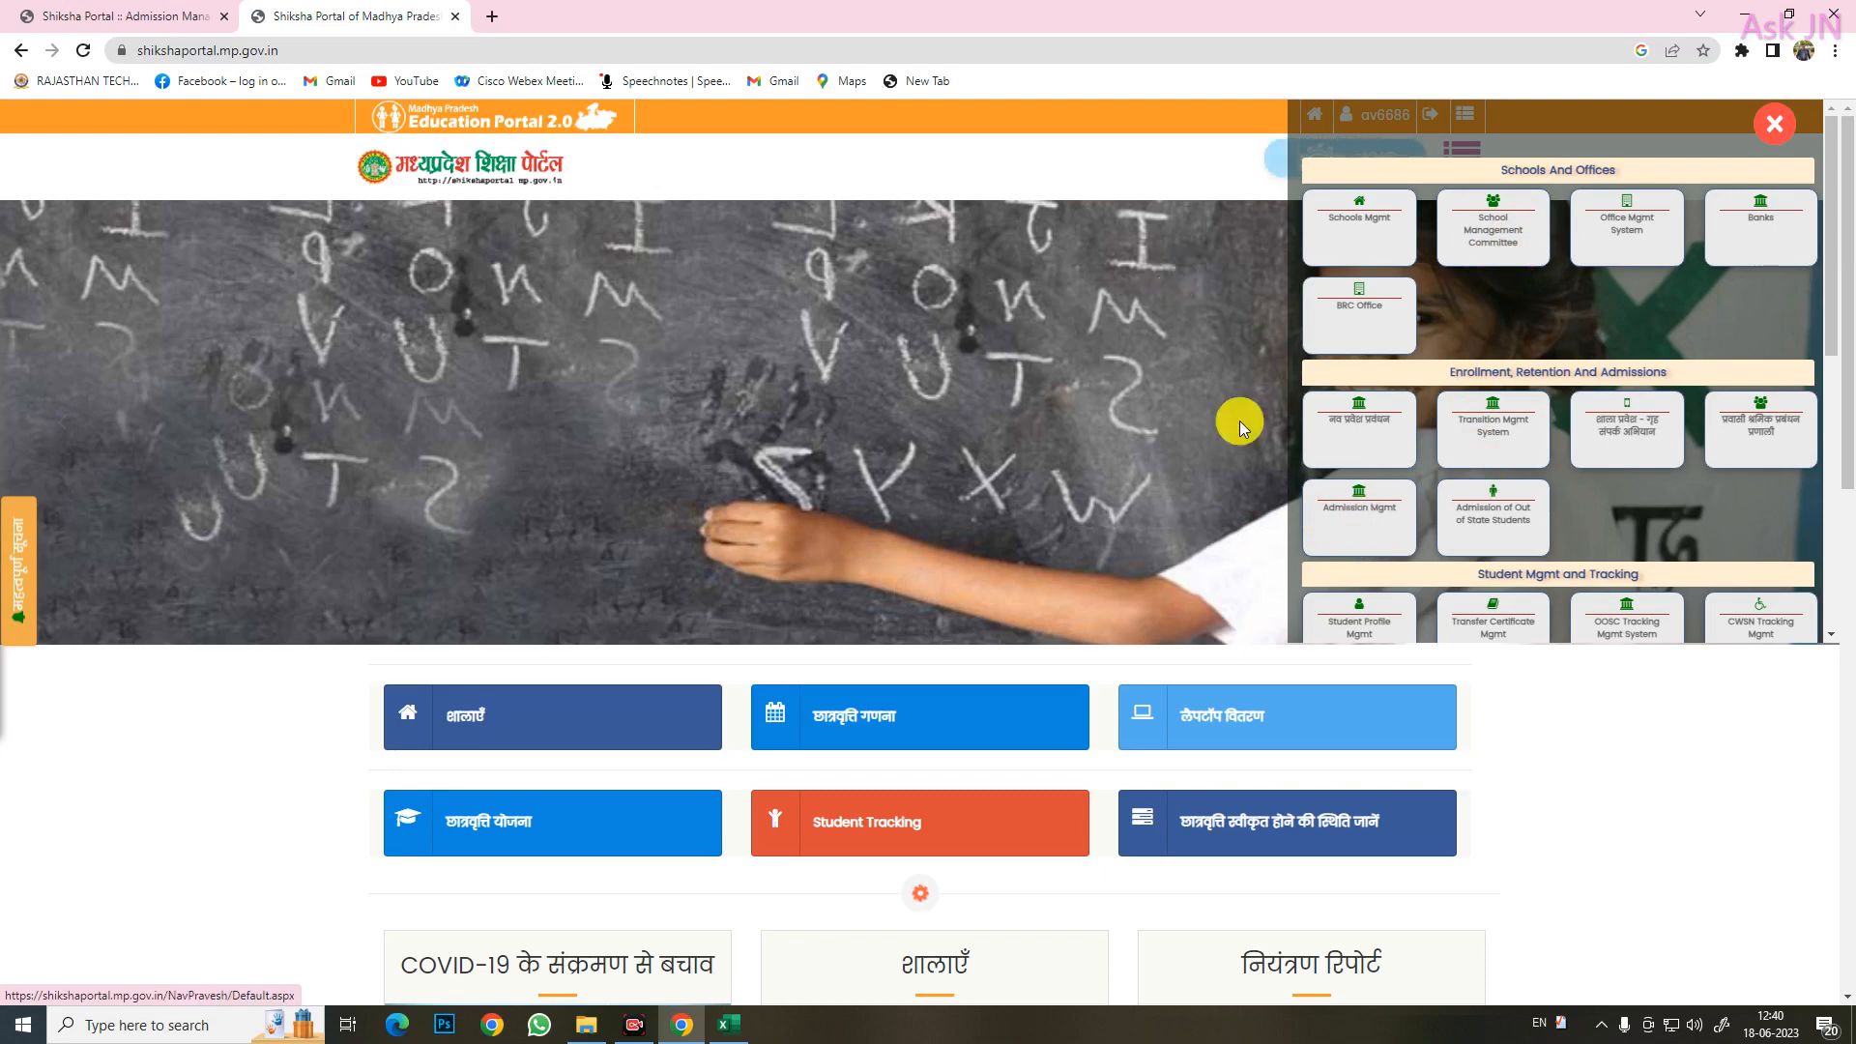
click(1363, 514)
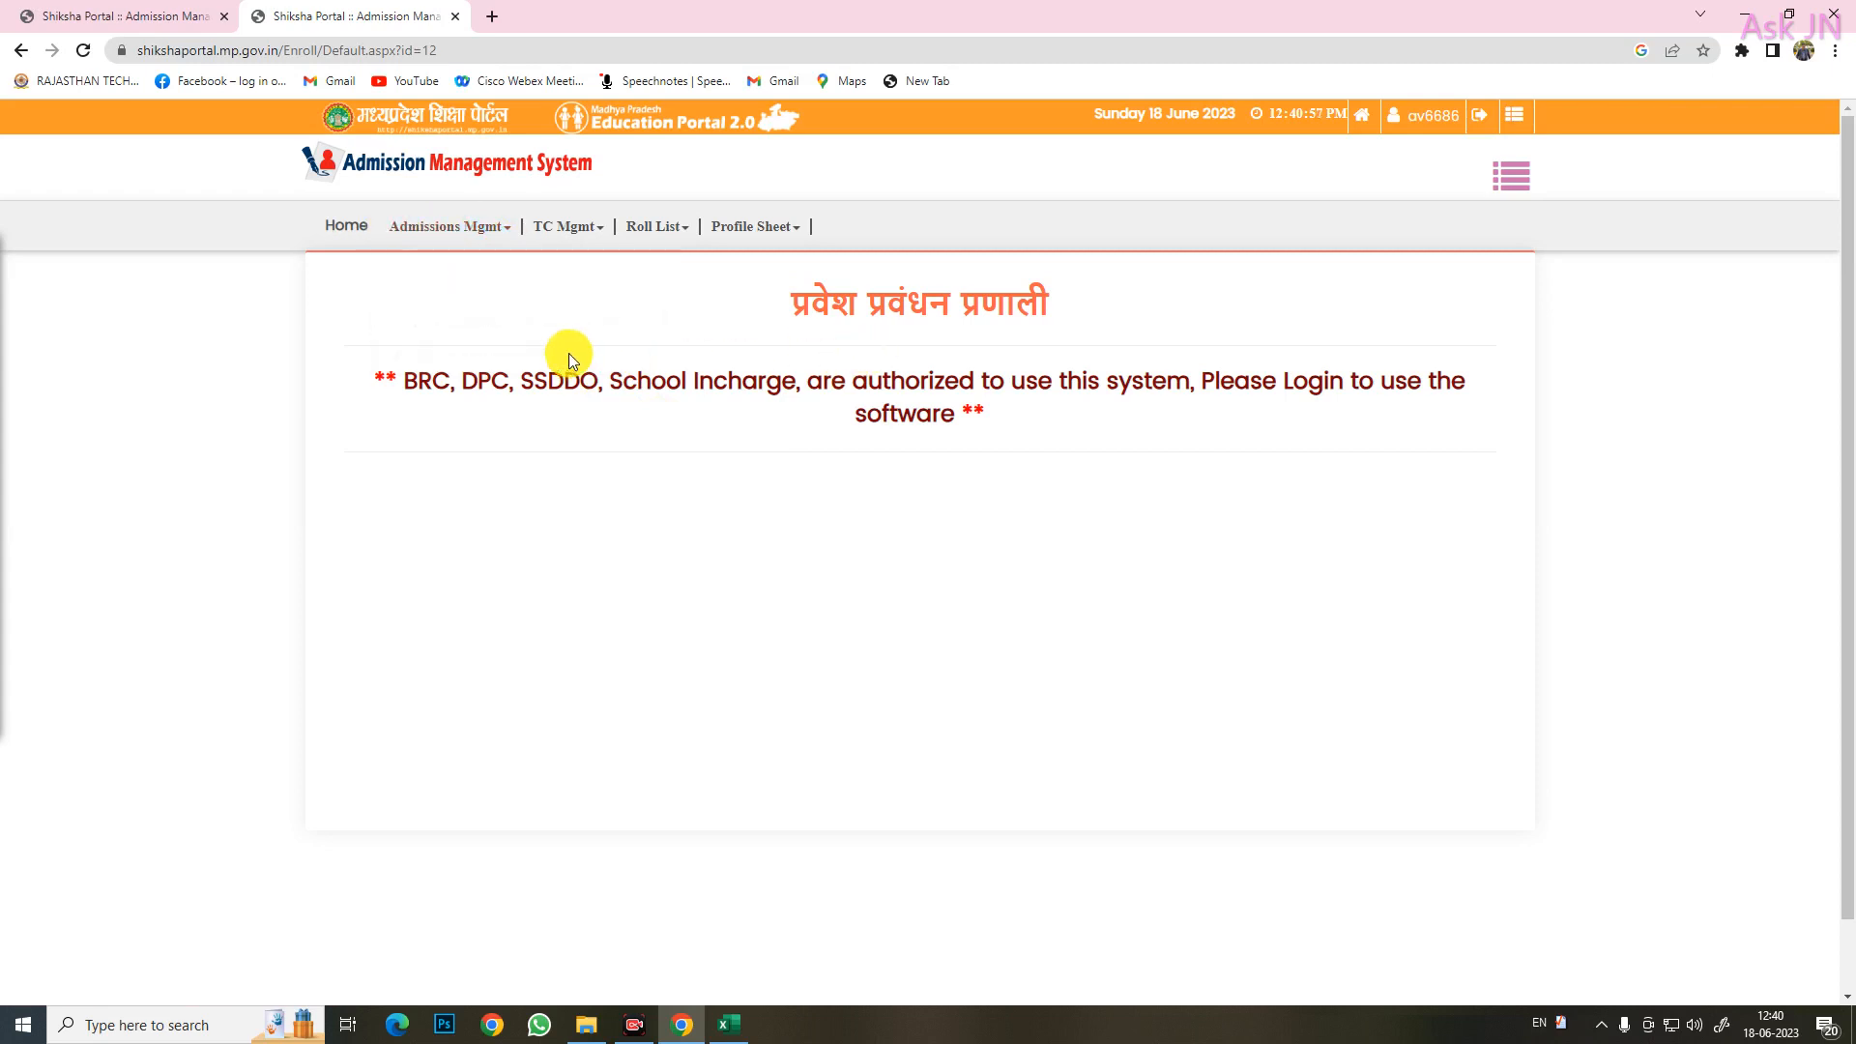
Open Promote Students to Higher Class and list the students for academic year 2023-24 with previous class 9 th
mouse_move(484, 230)
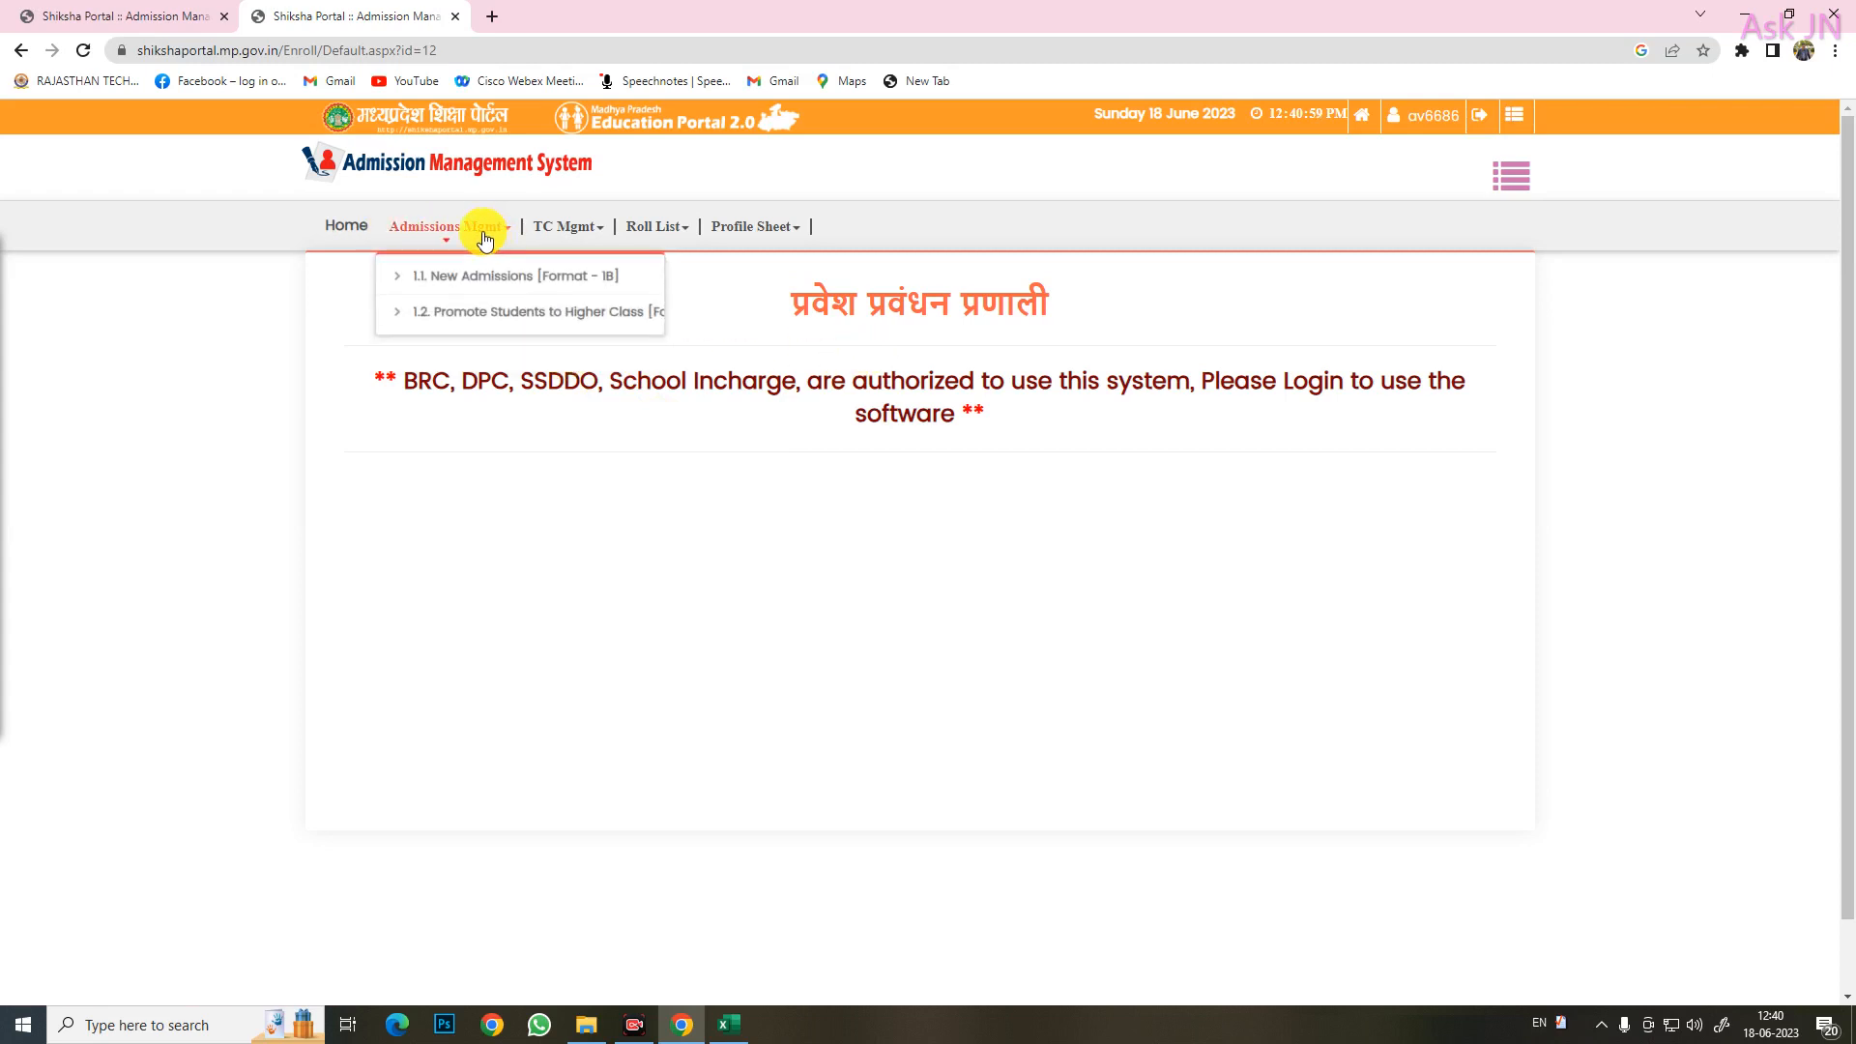
click(520, 312)
scroll(675, 633, down, 2)
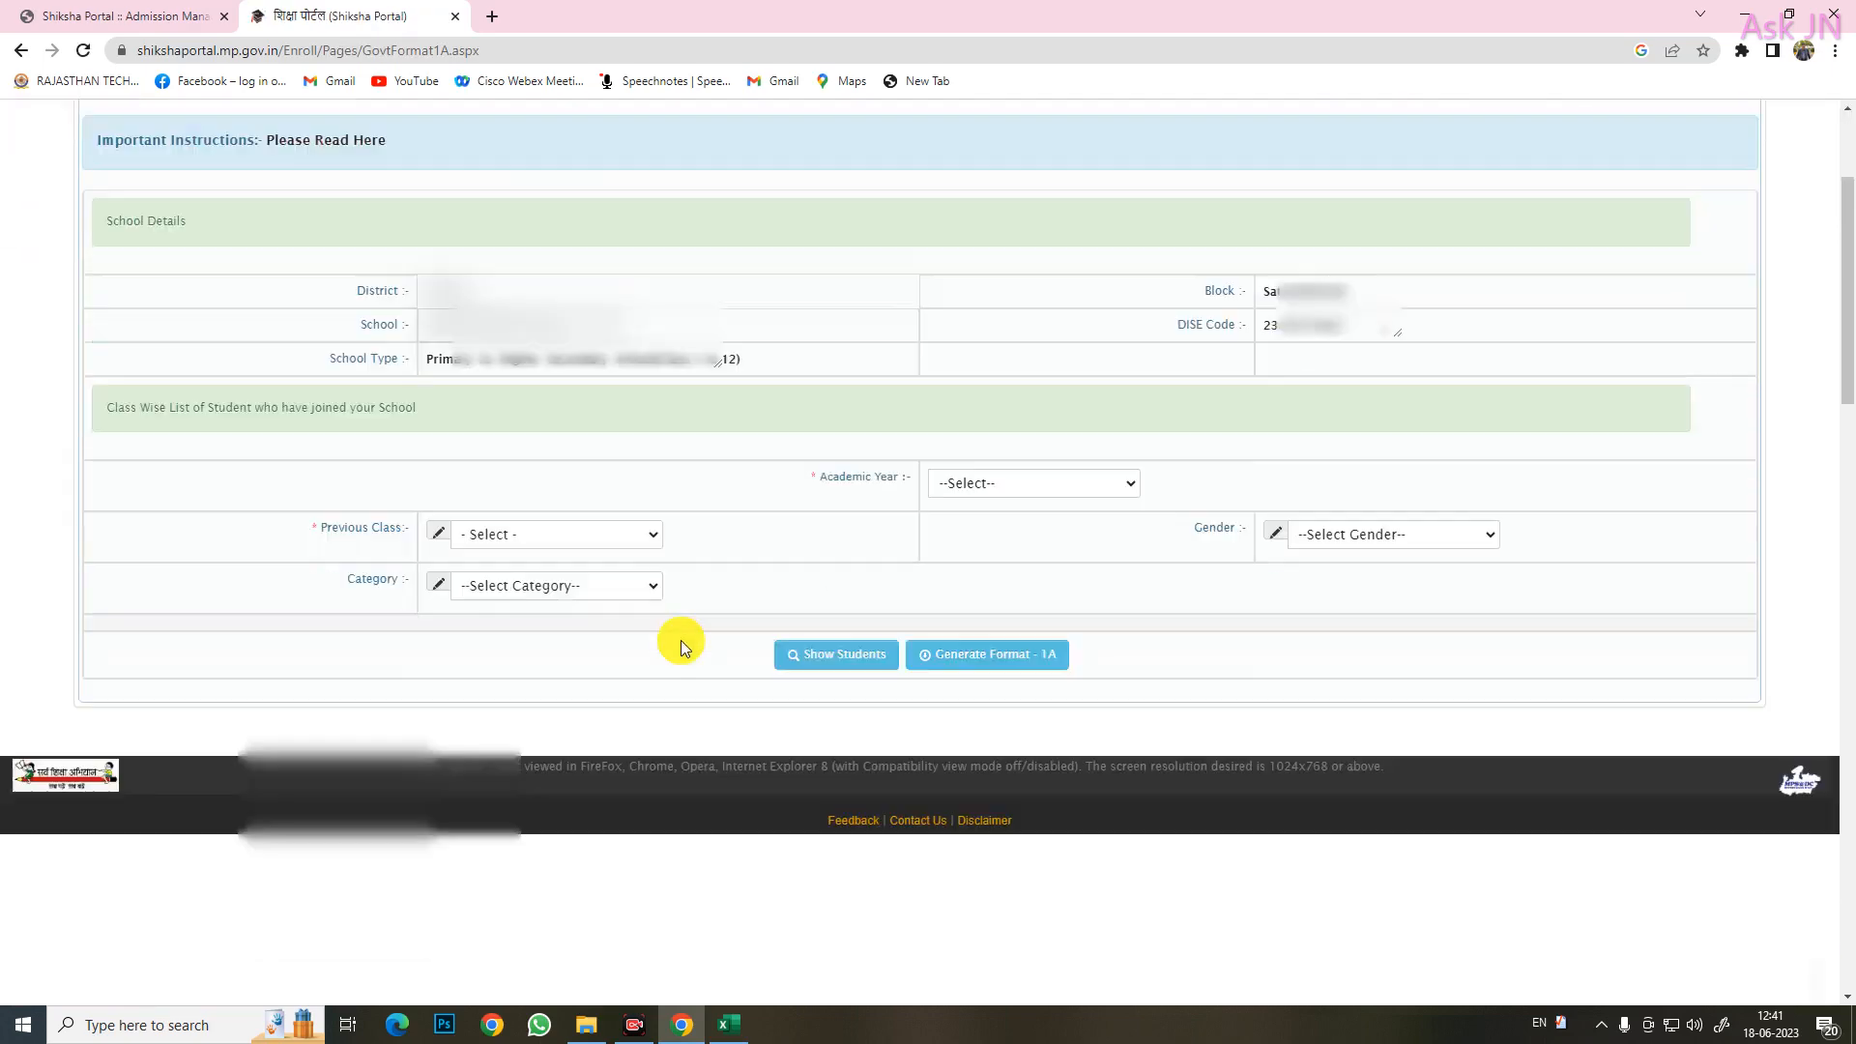
click(1050, 476)
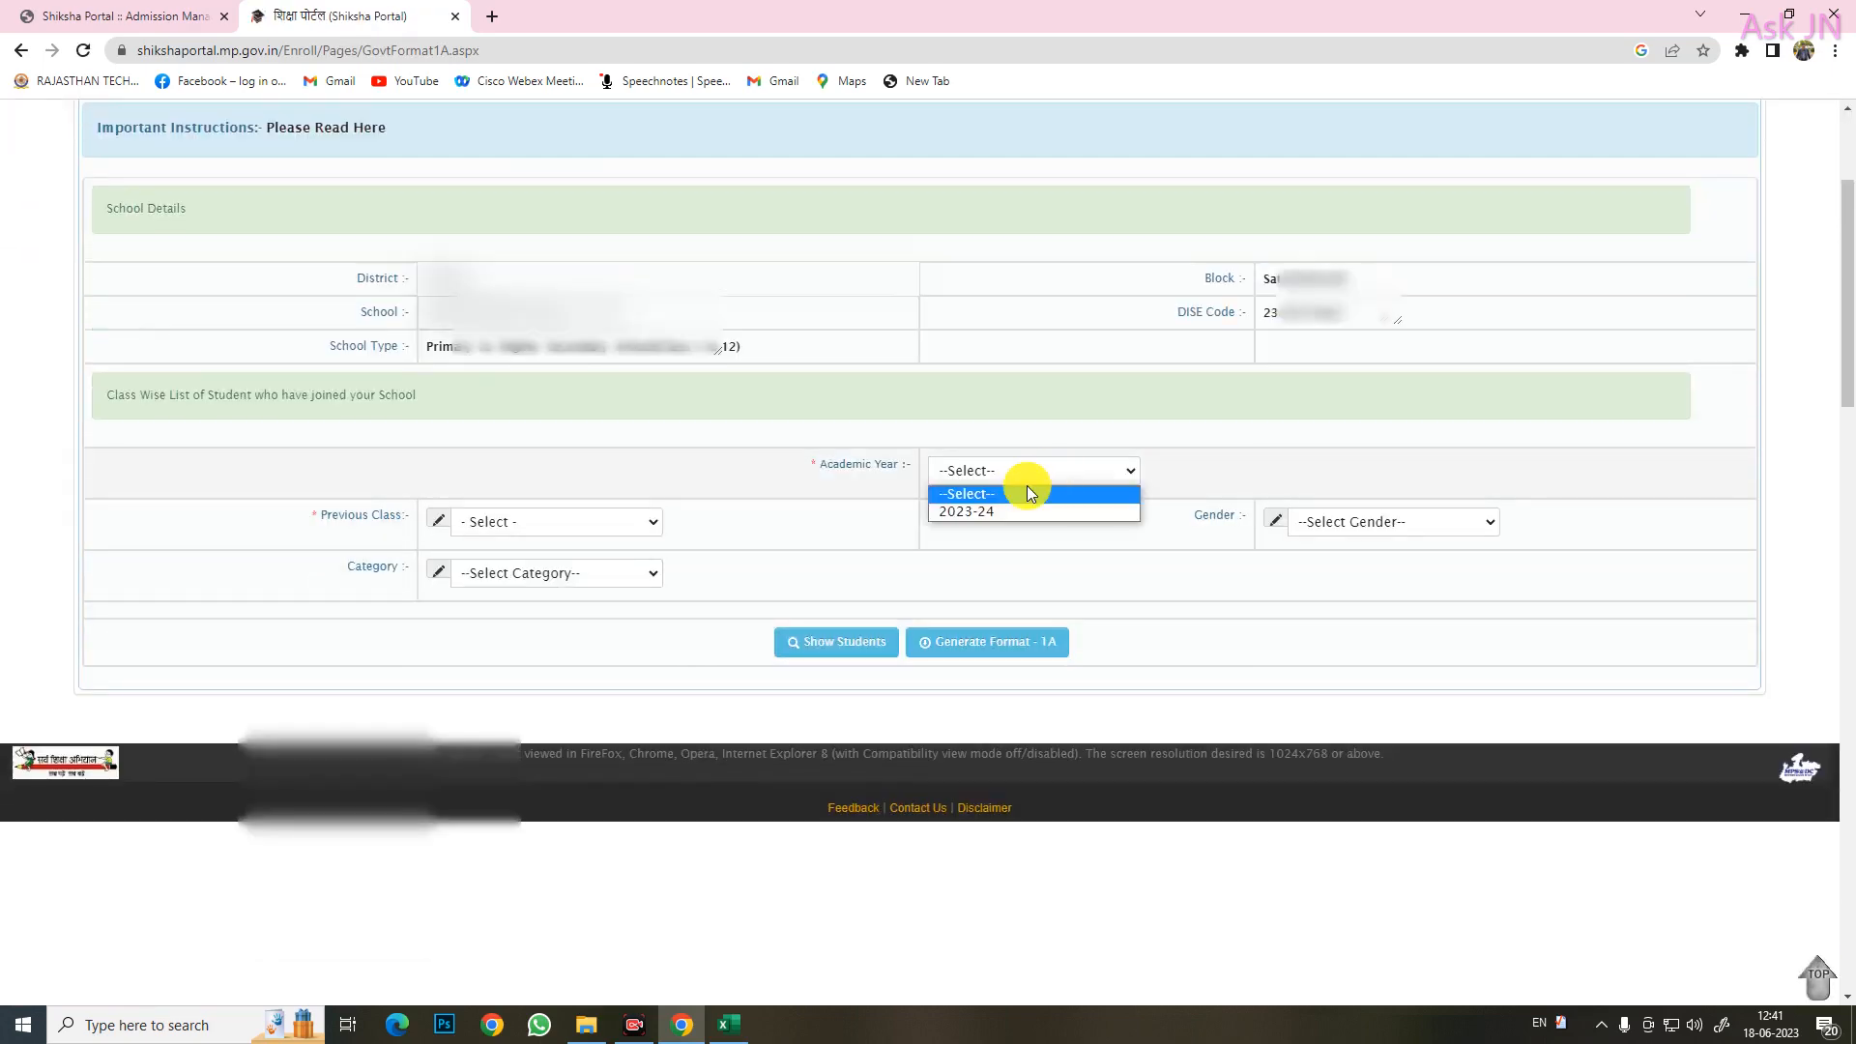
click(966, 514)
click(571, 526)
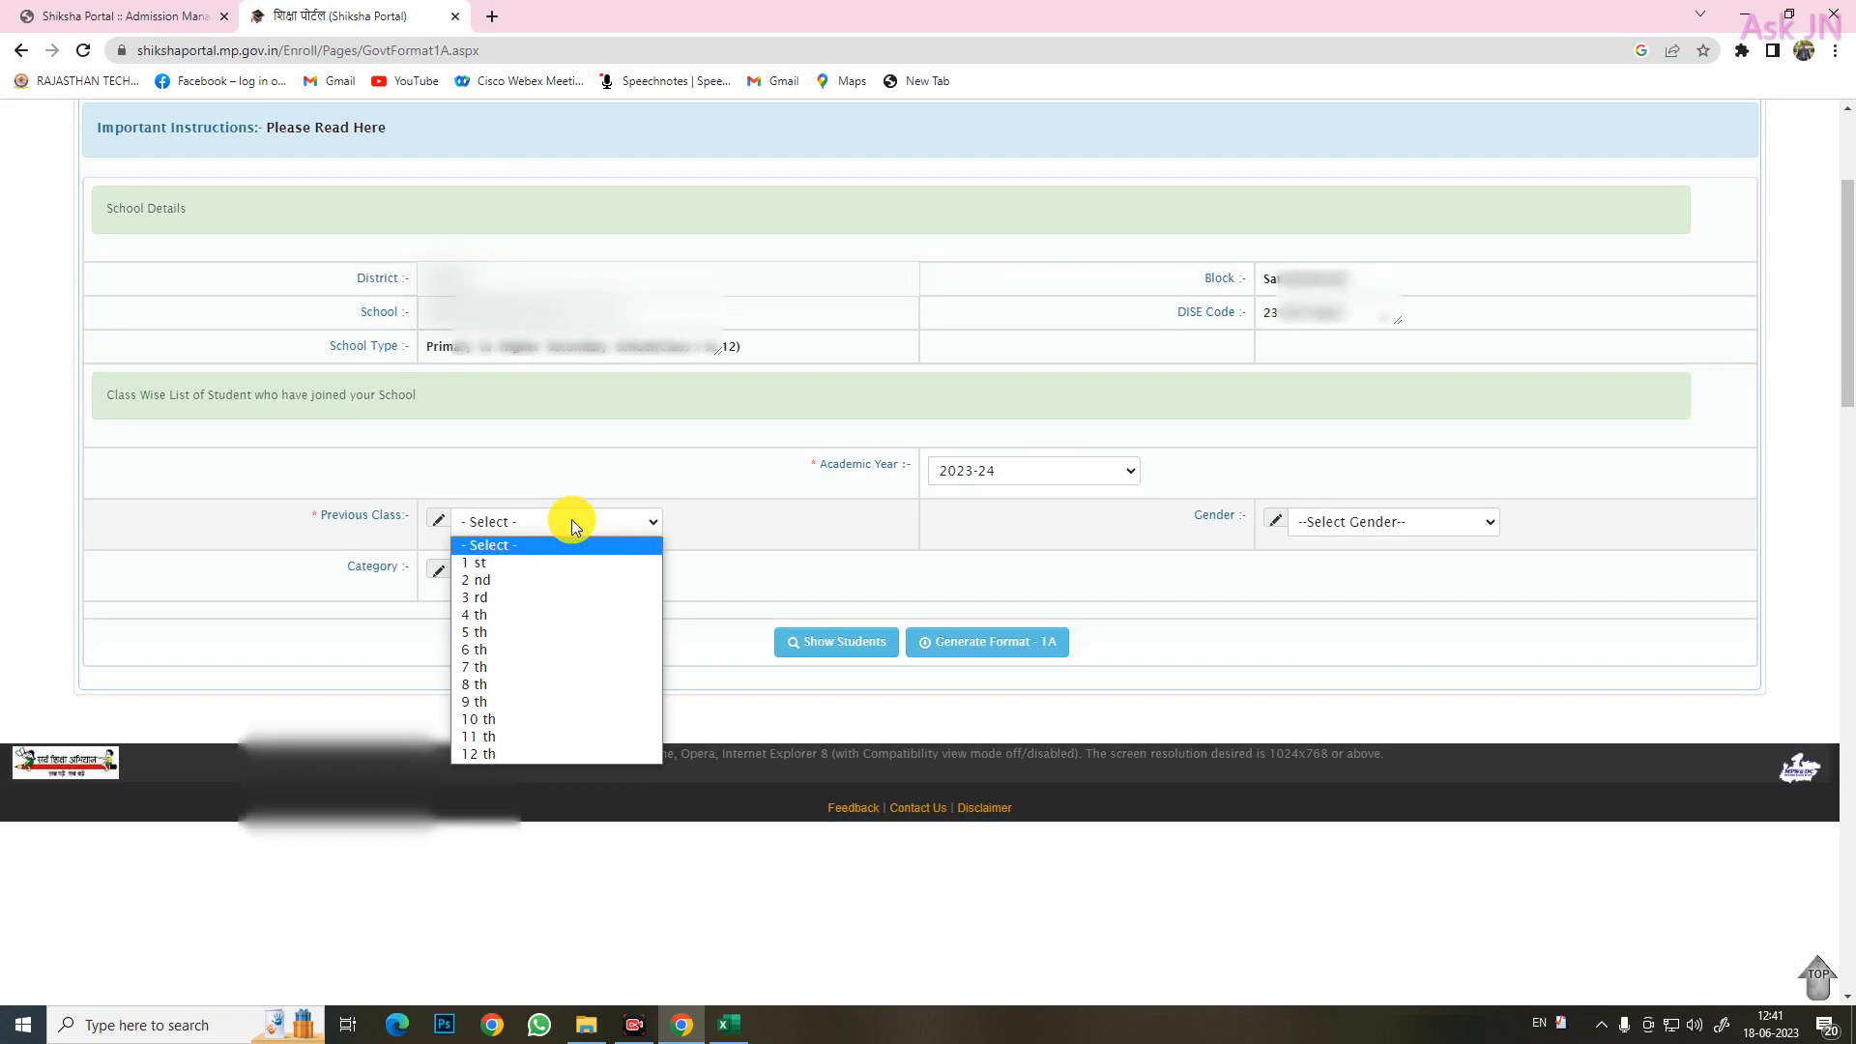
click(495, 704)
click(837, 654)
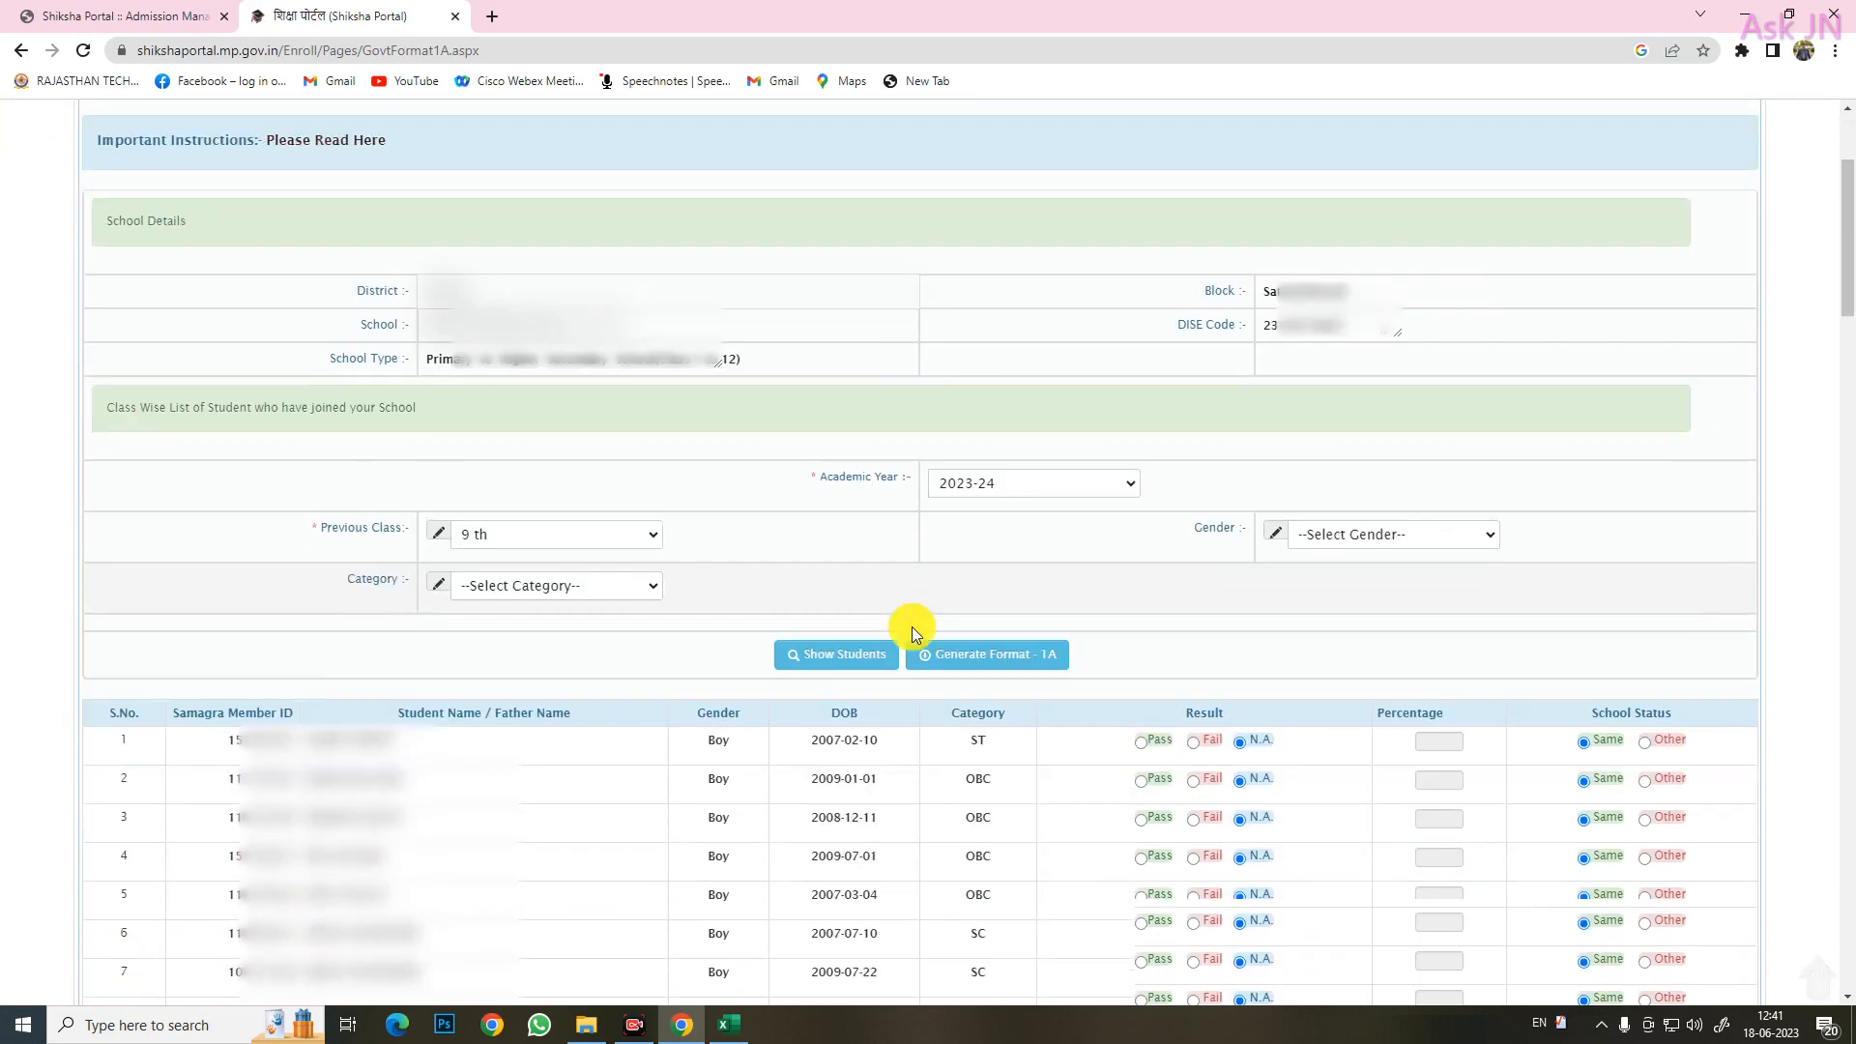
Try to mark the first listed student as Pass, enter a percentage and set the school status to Other
scroll(912, 627, down, 5)
scroll(1038, 586, up, 3)
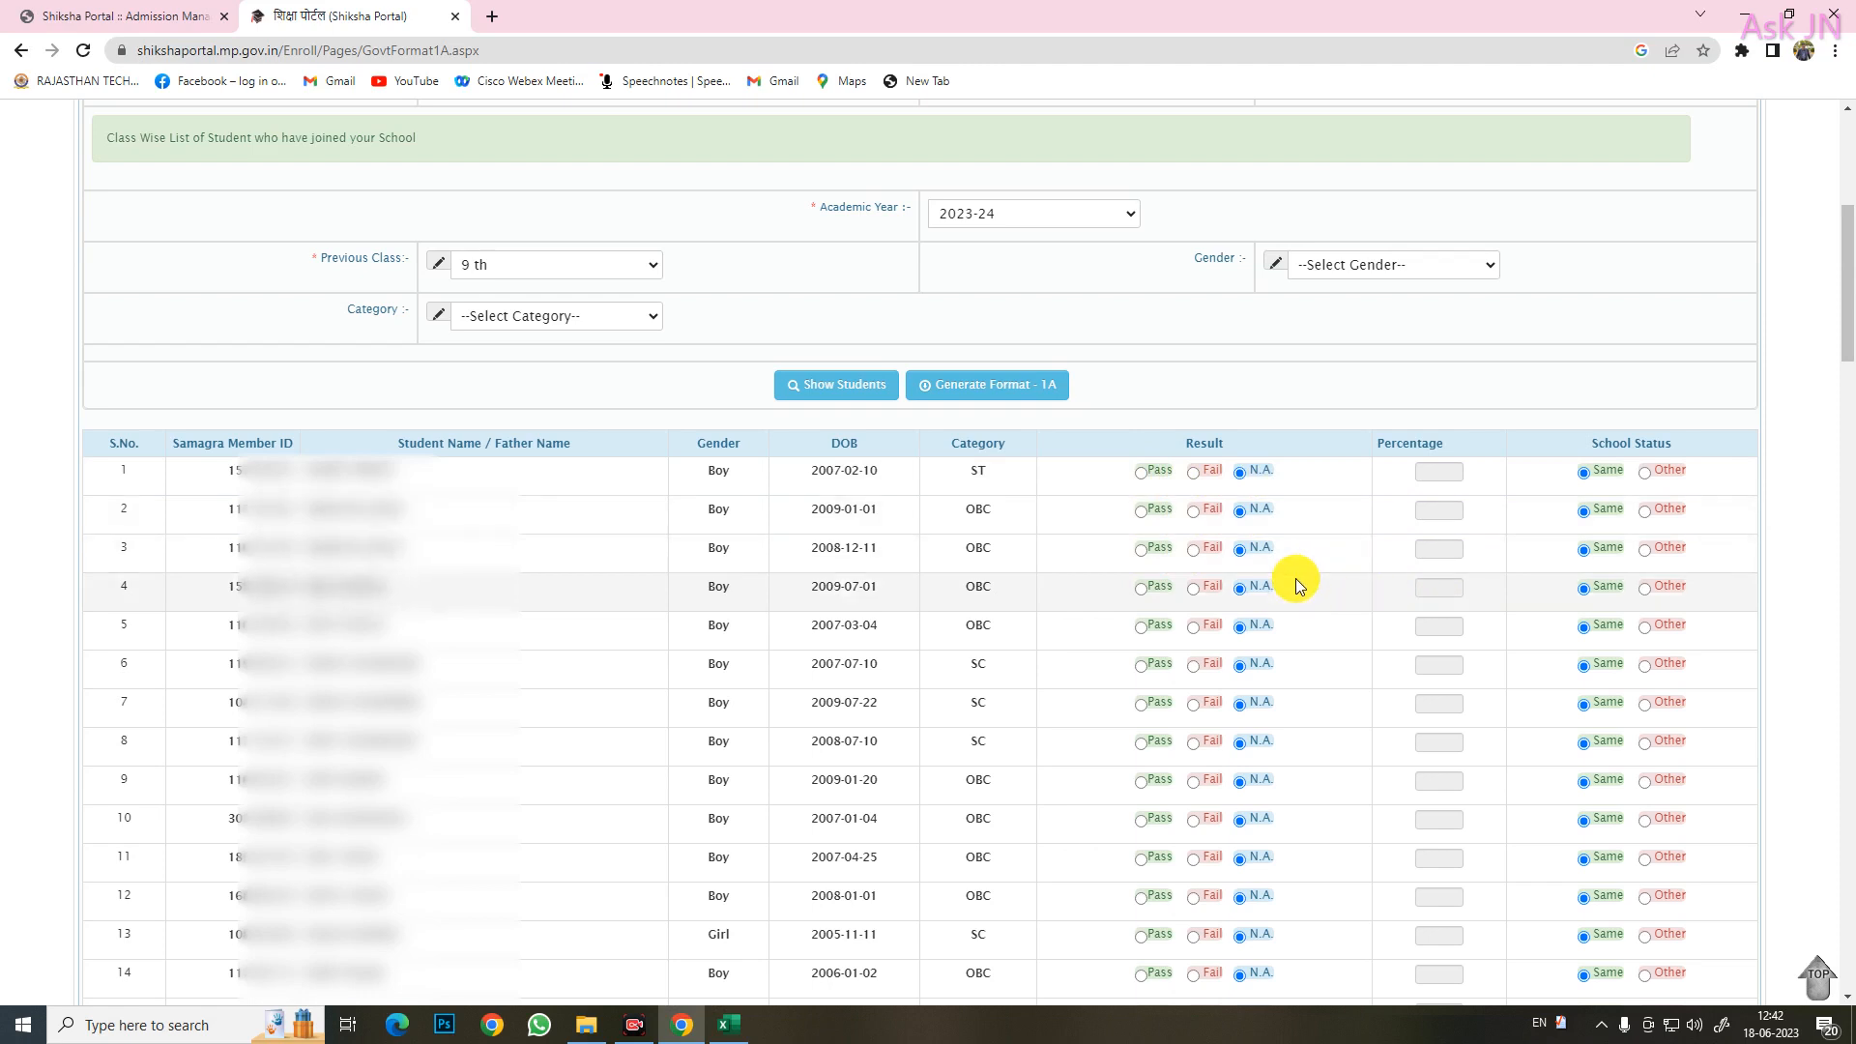
click(1141, 473)
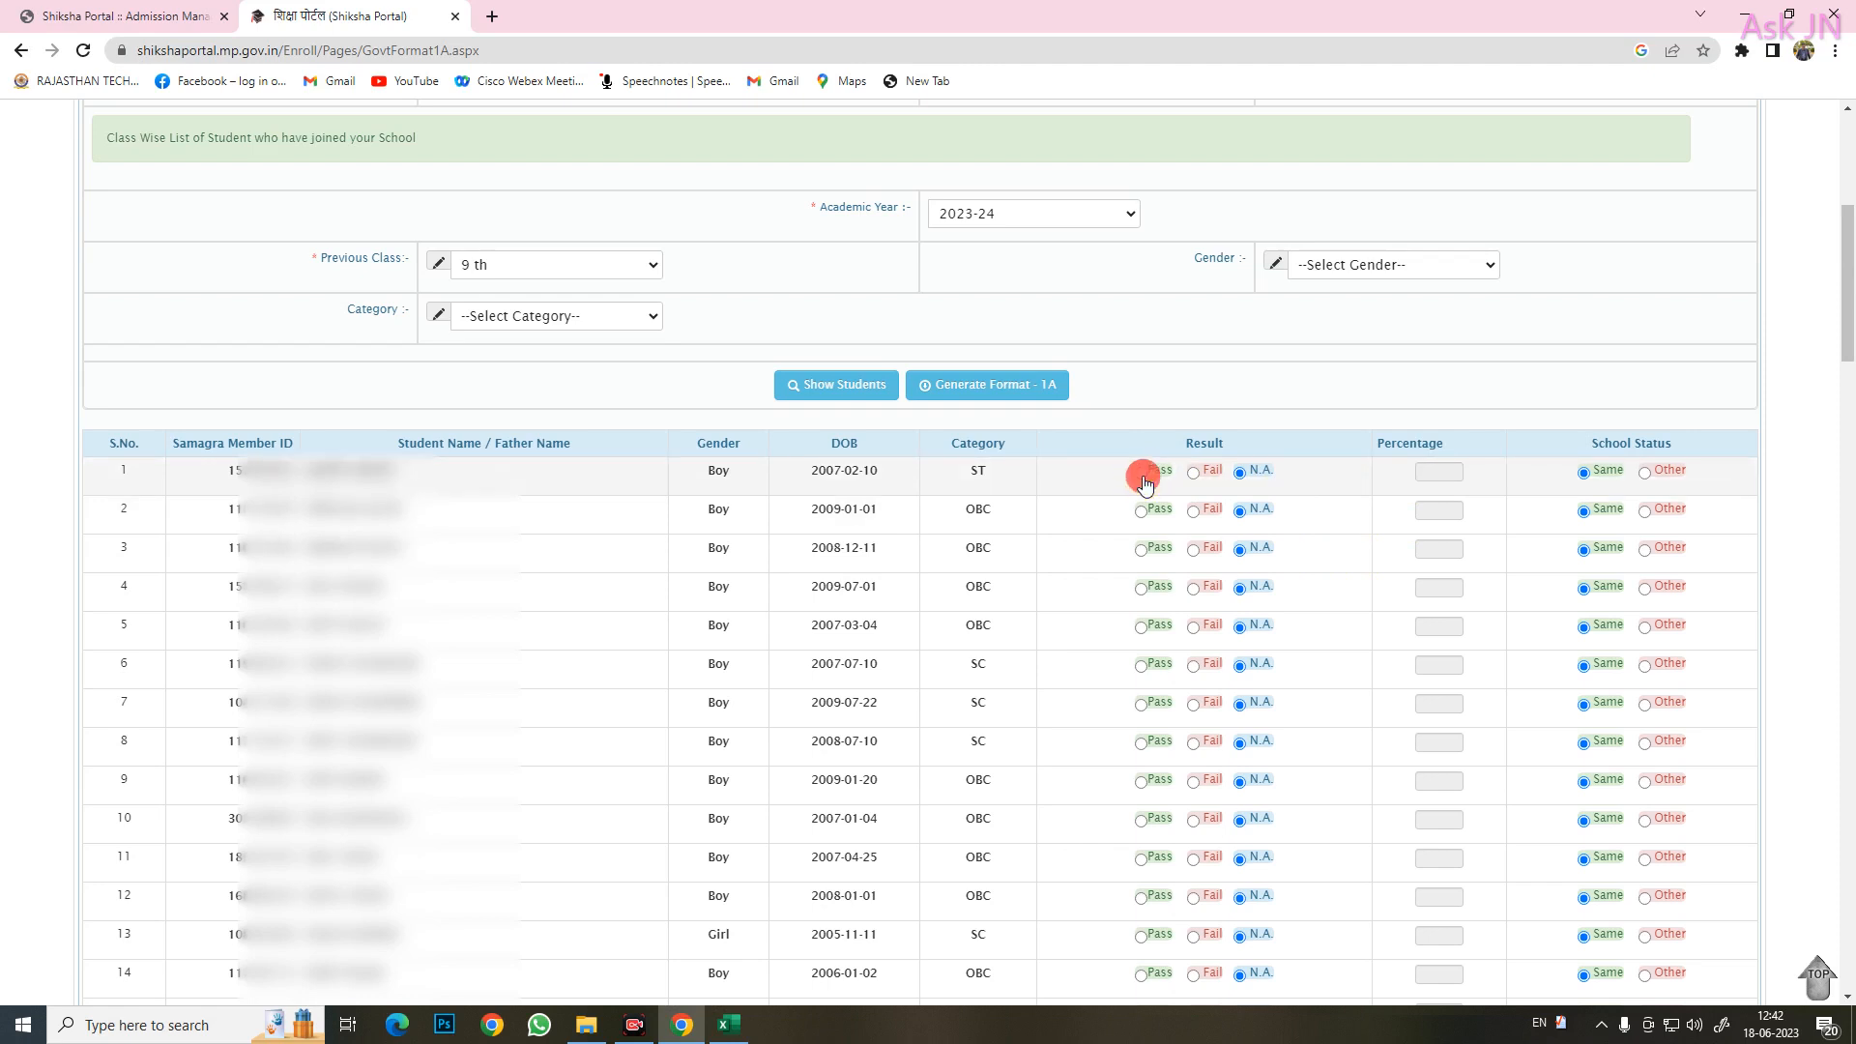
click(1441, 474)
click(1645, 473)
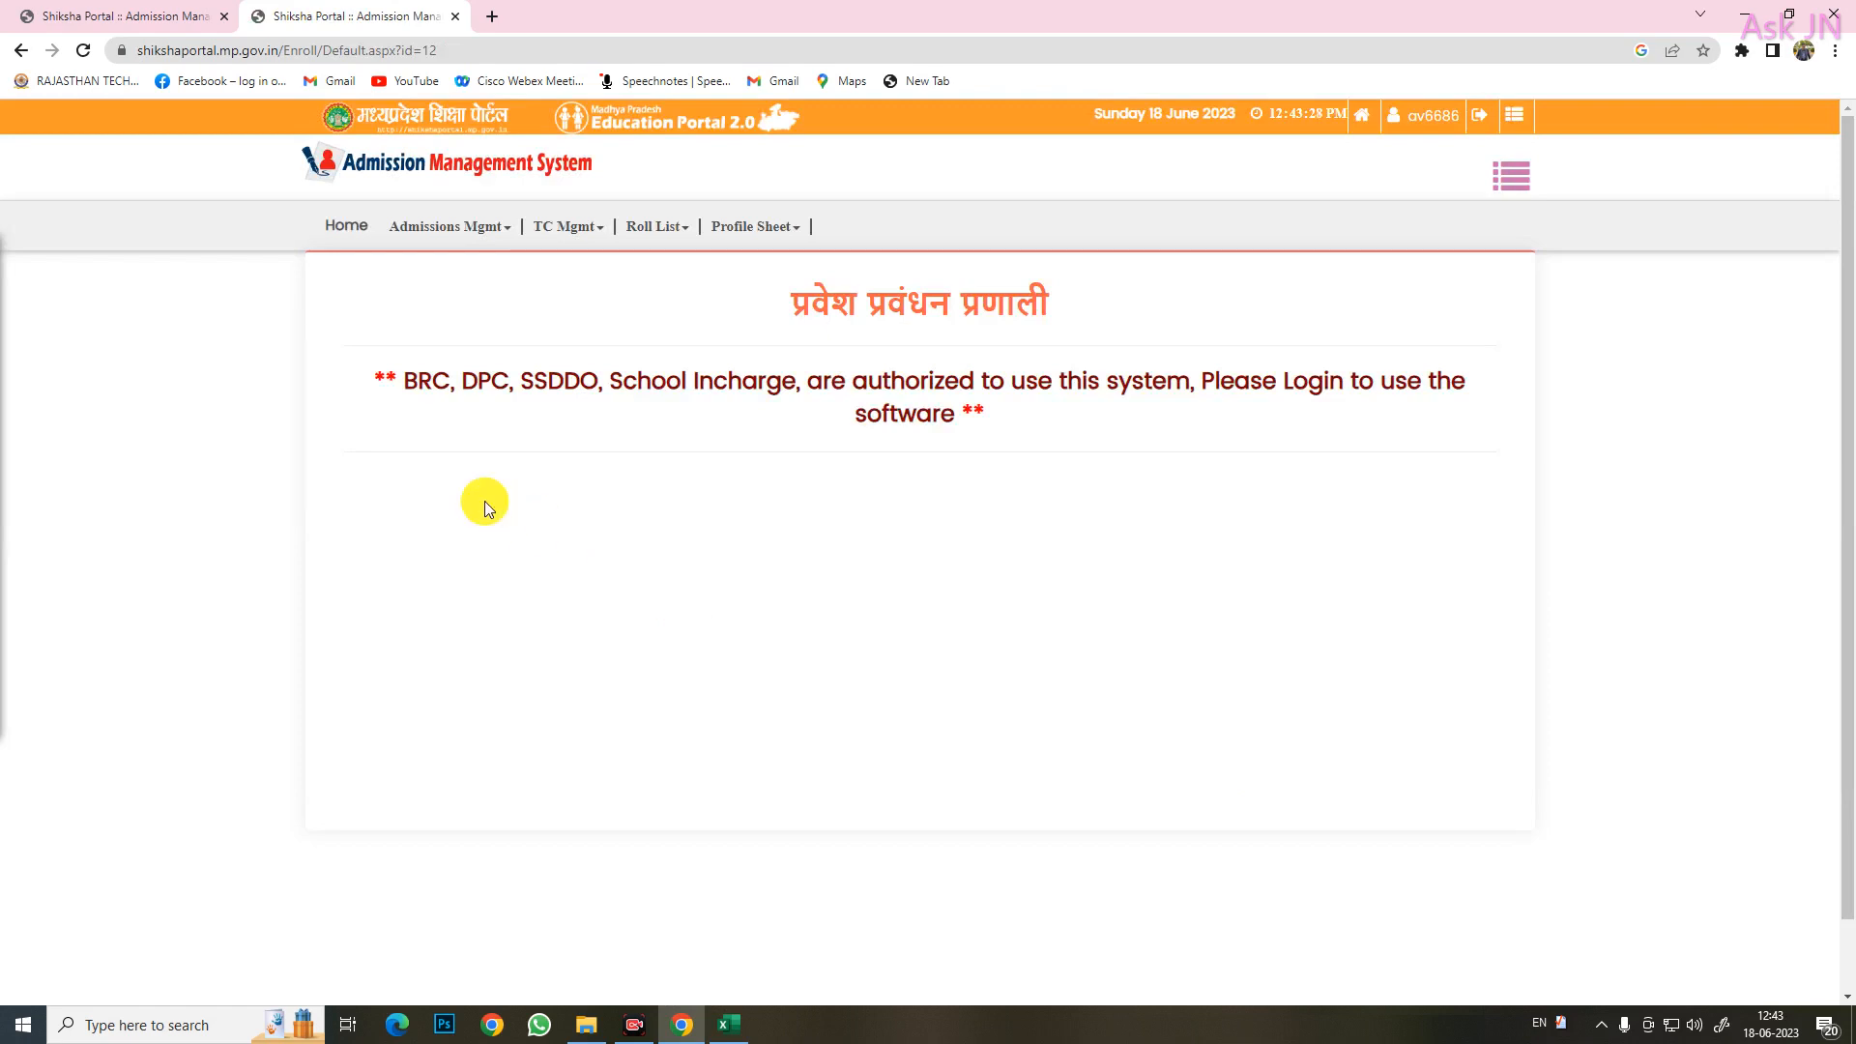
Open the New Admissions [Format - 1B] form and set the academic year to 2023-24
click(484, 228)
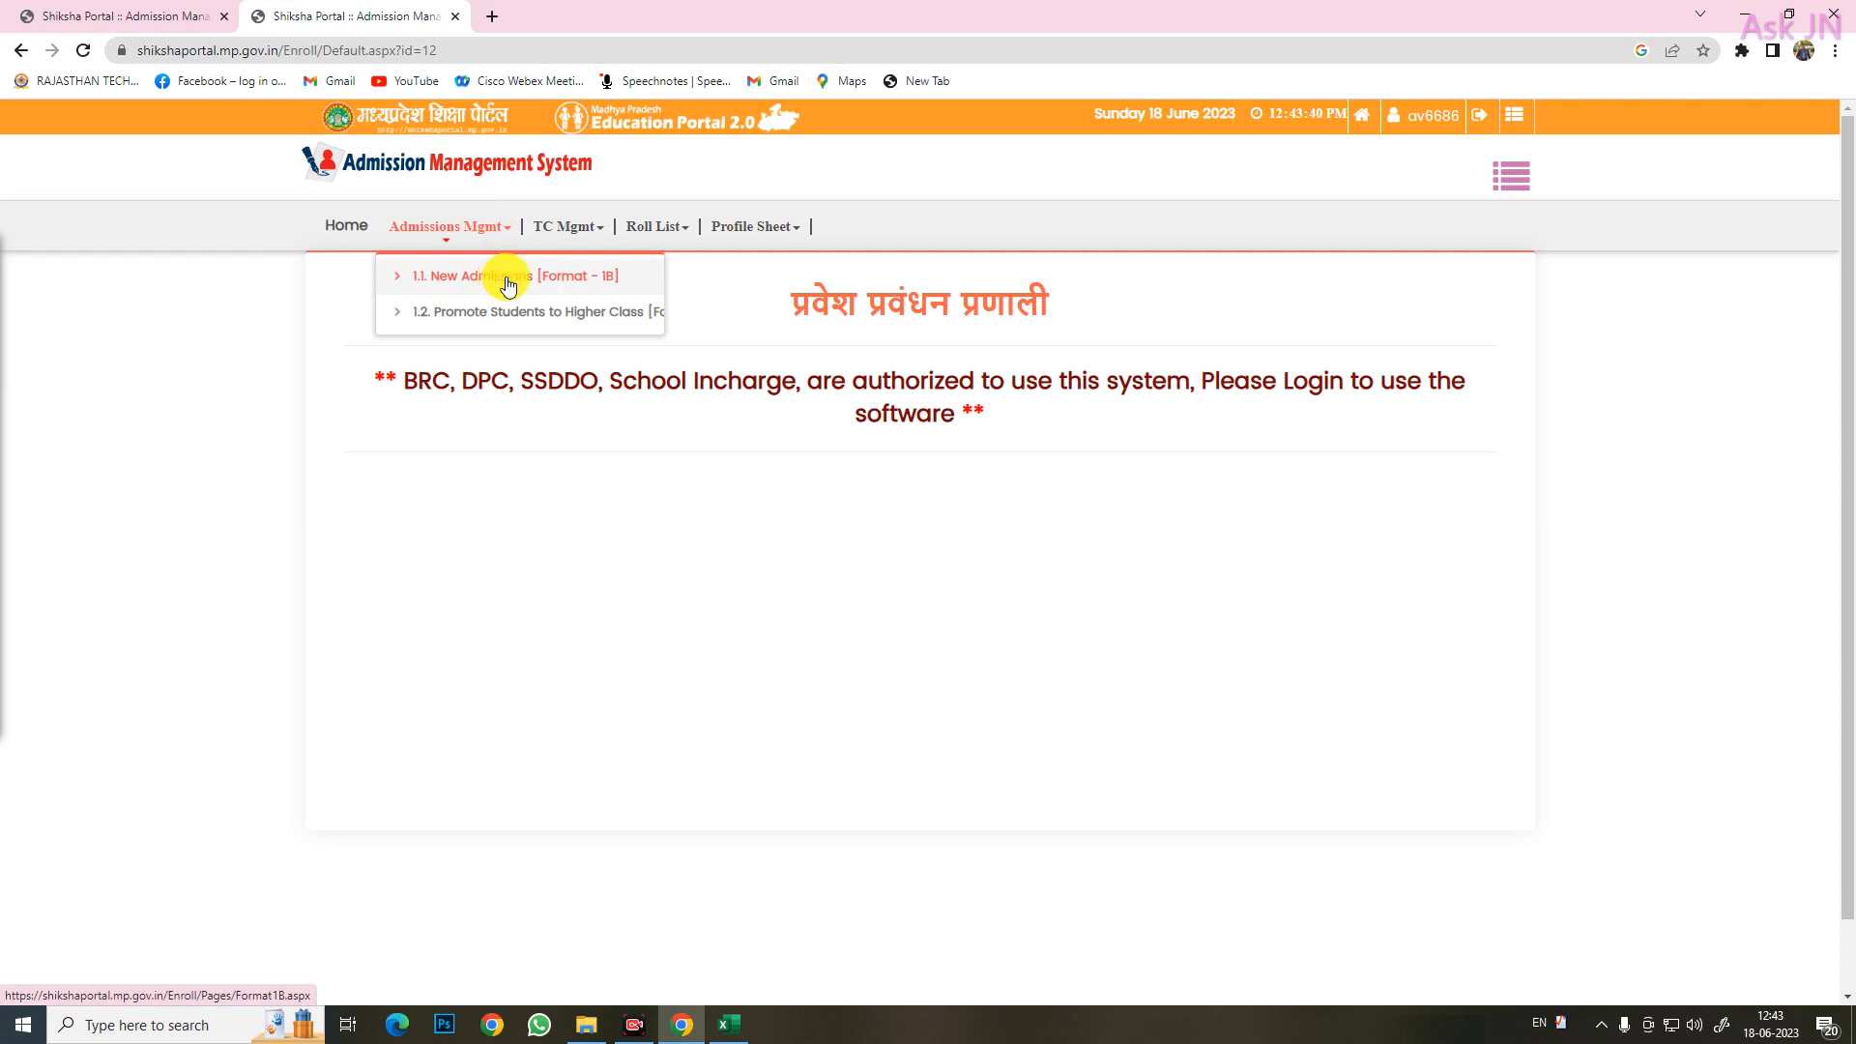
click(506, 279)
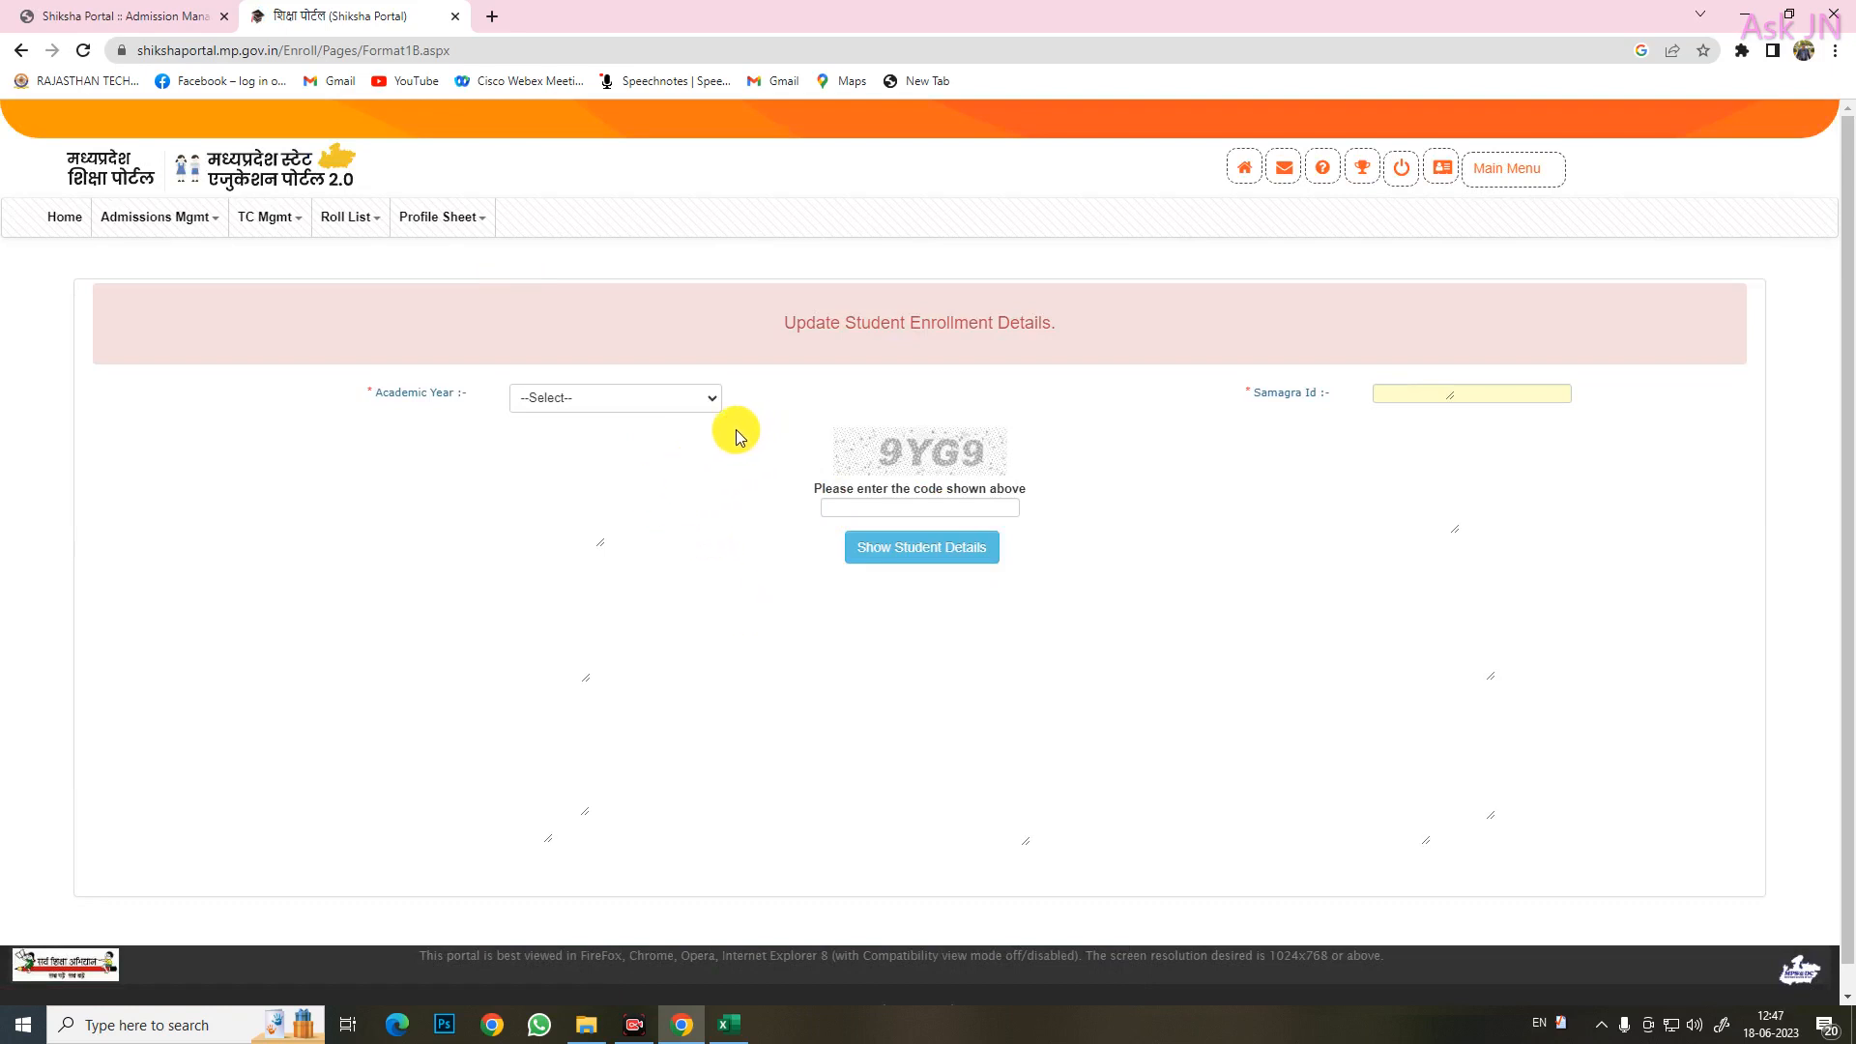
click(707, 402)
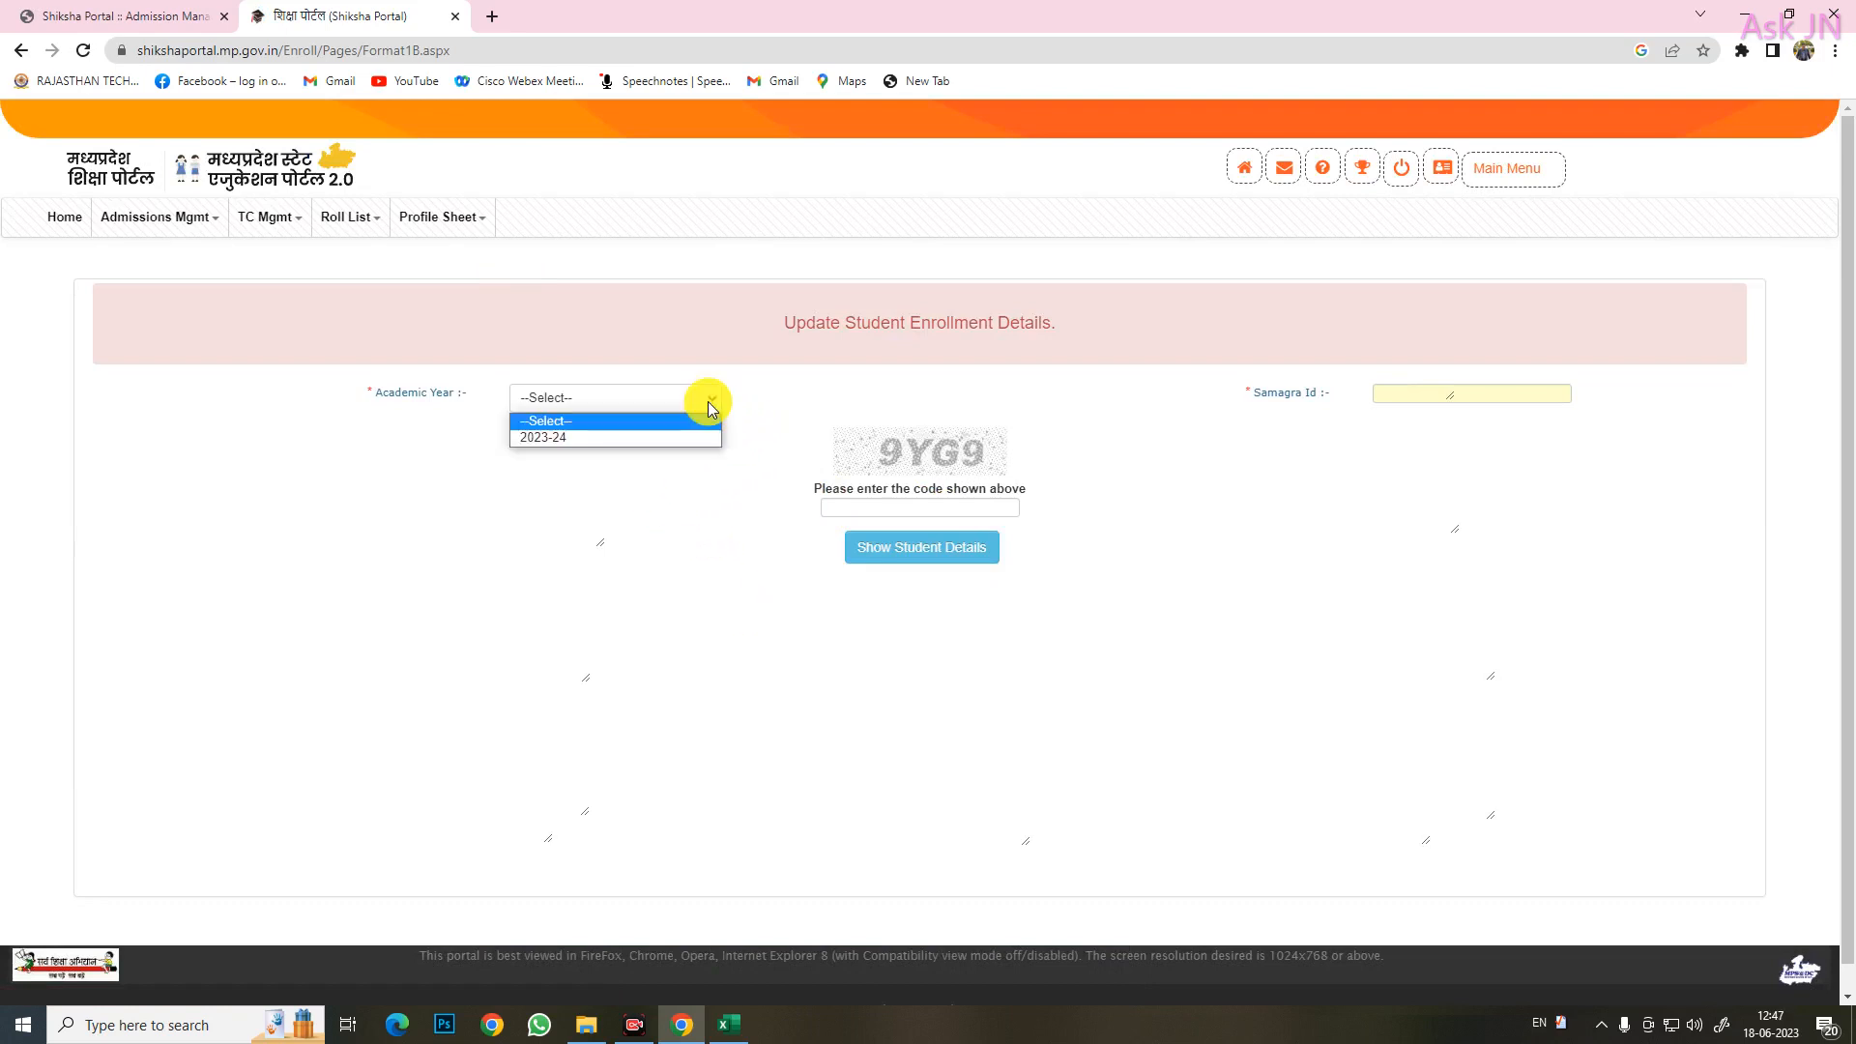
click(577, 438)
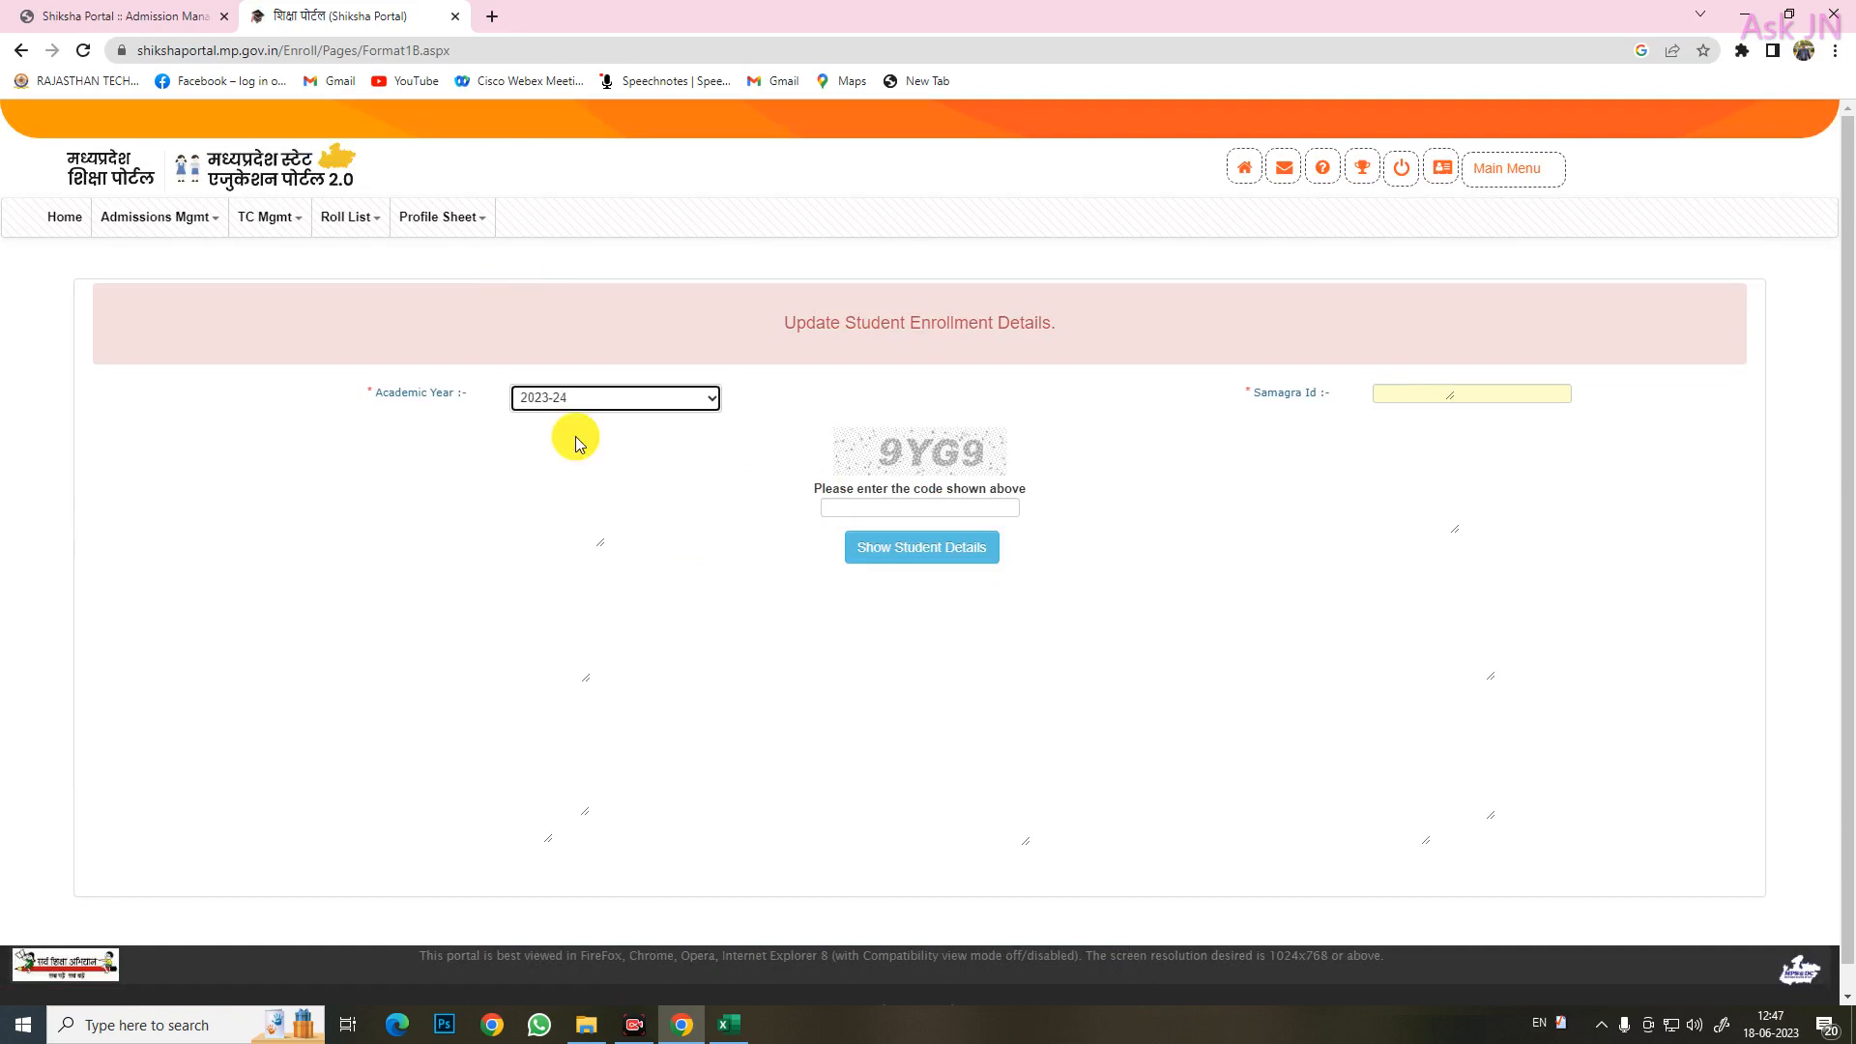
Enter the student's Samagra ID and the captcha code, and show the student details
click(1393, 403)
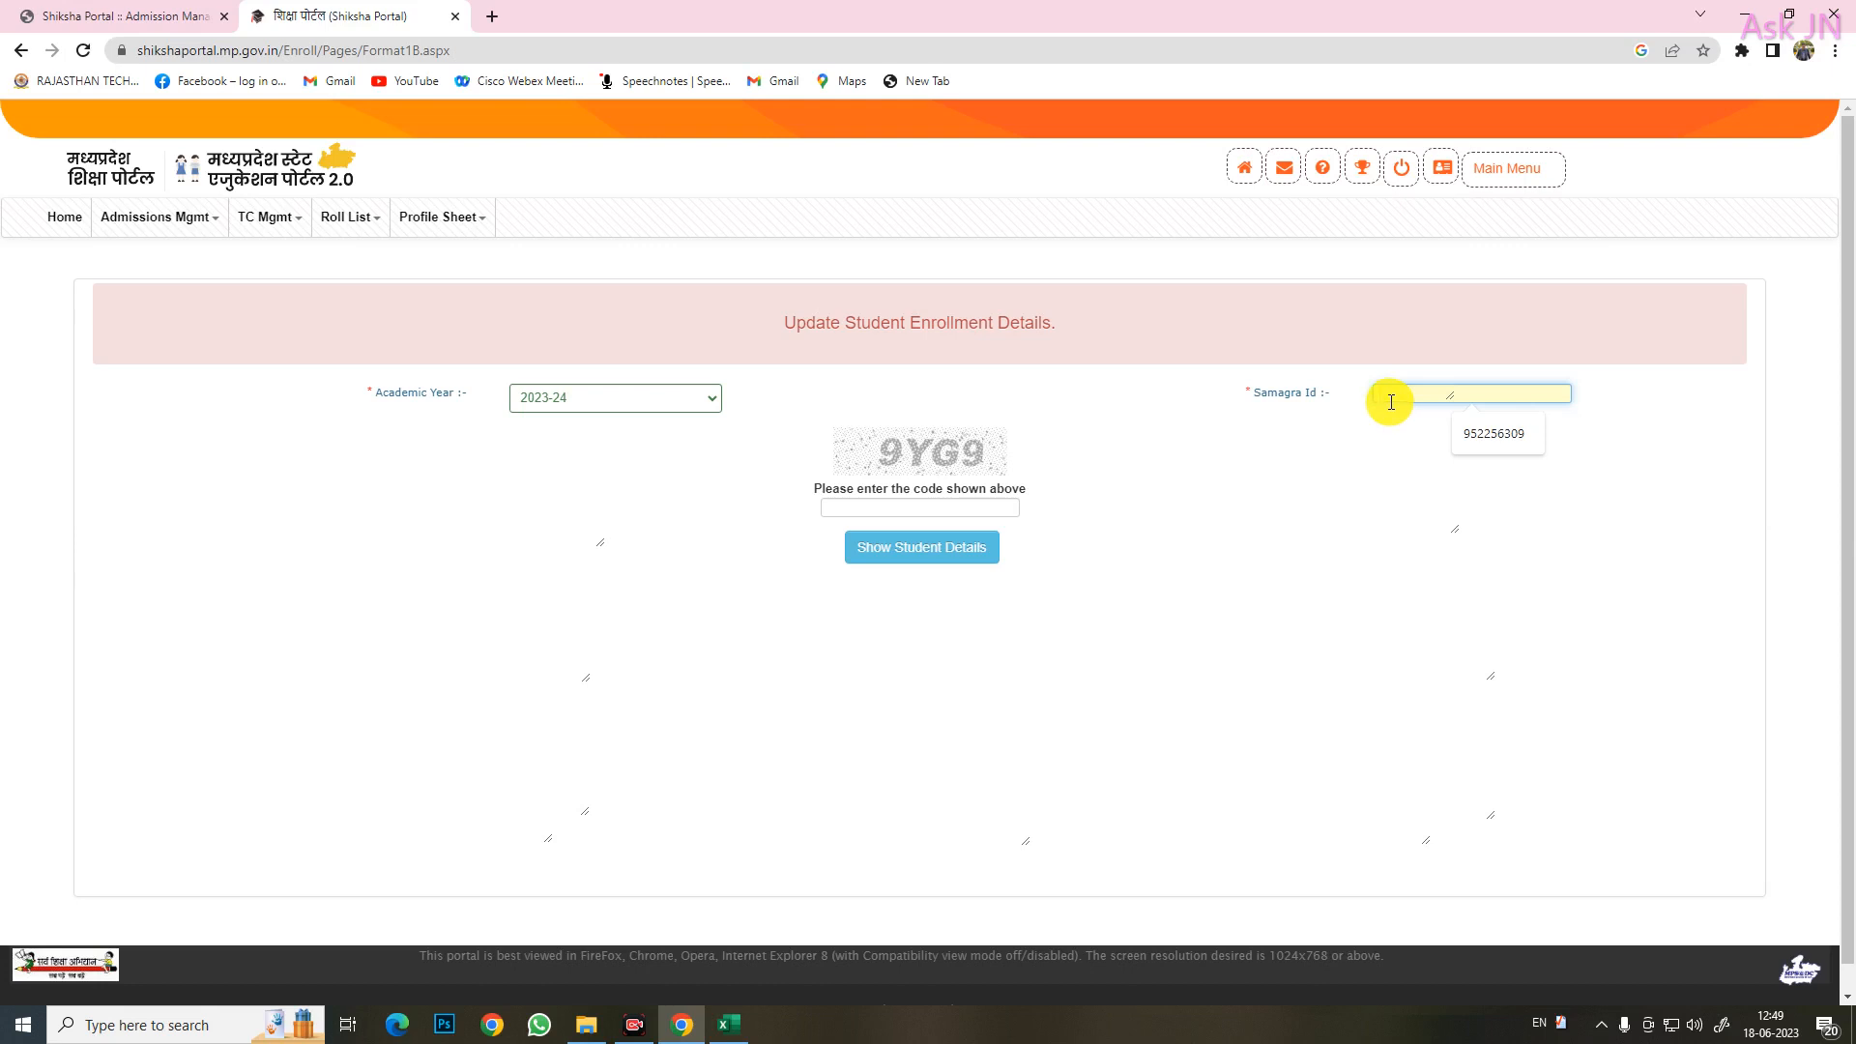
key(ctrl+v)
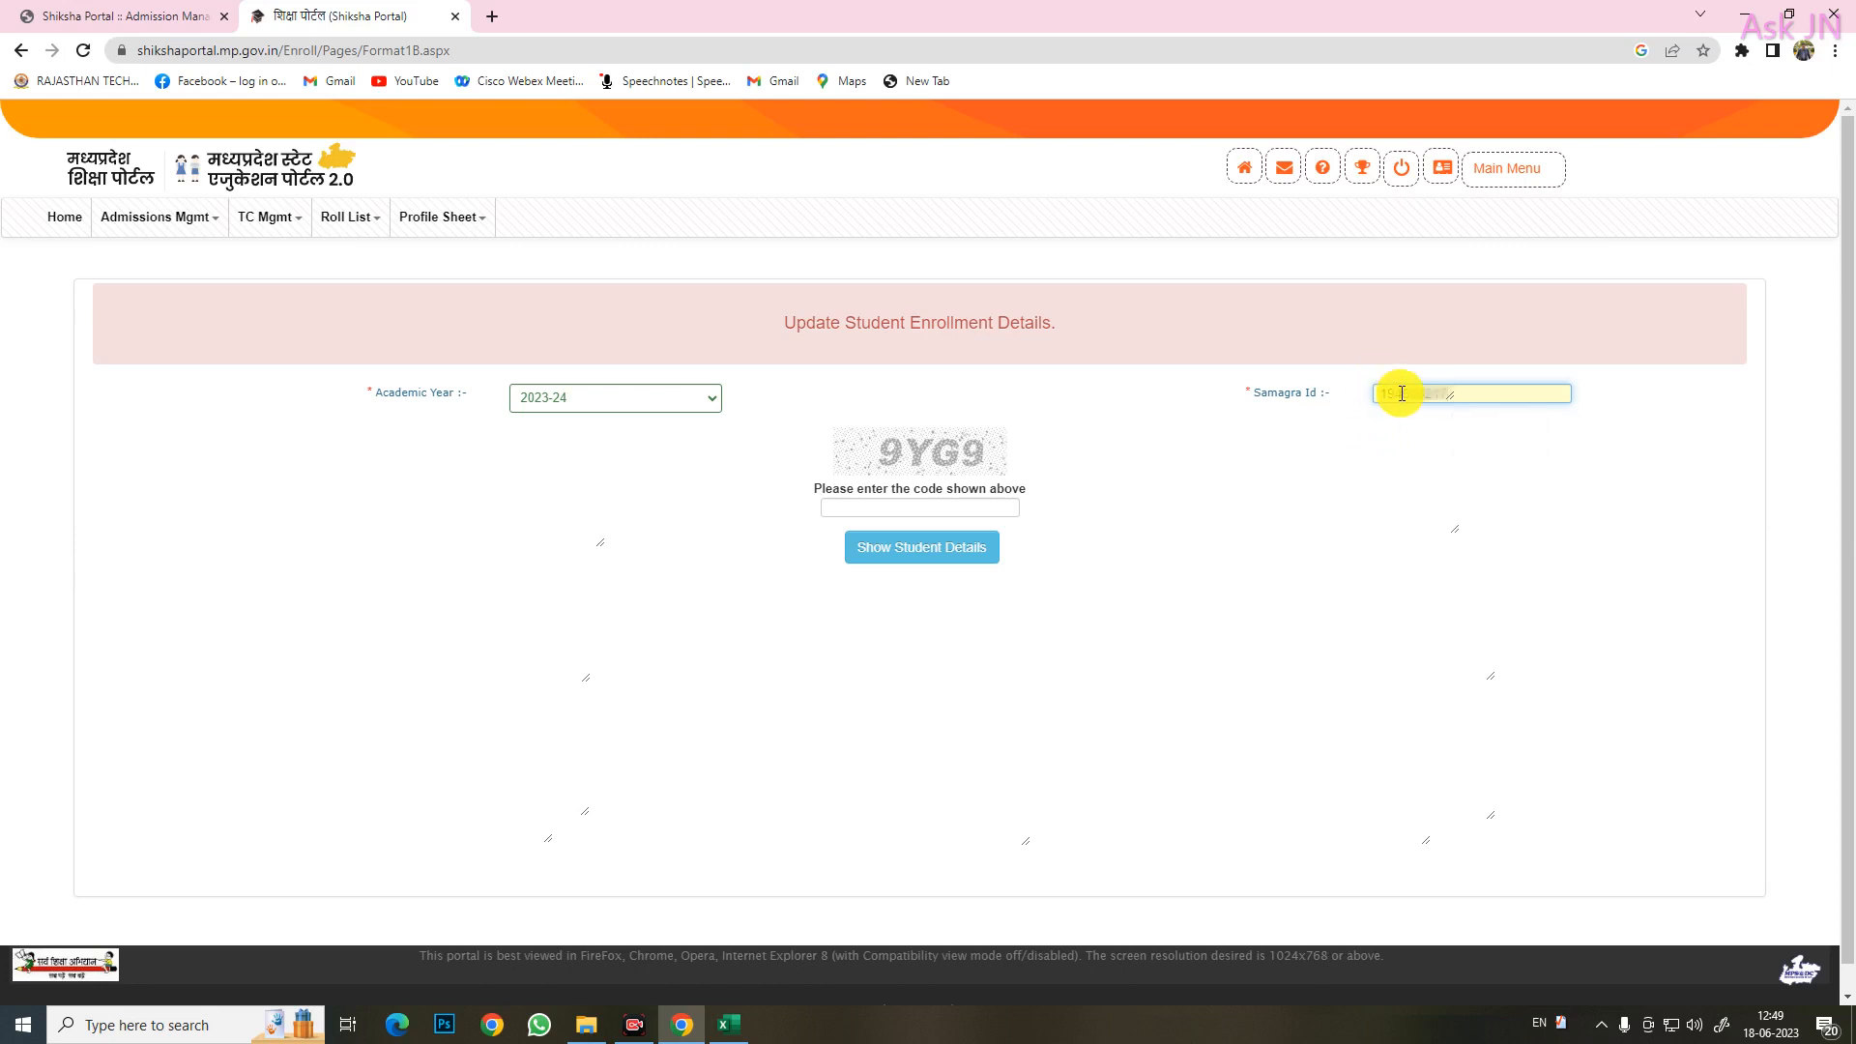
click(877, 509)
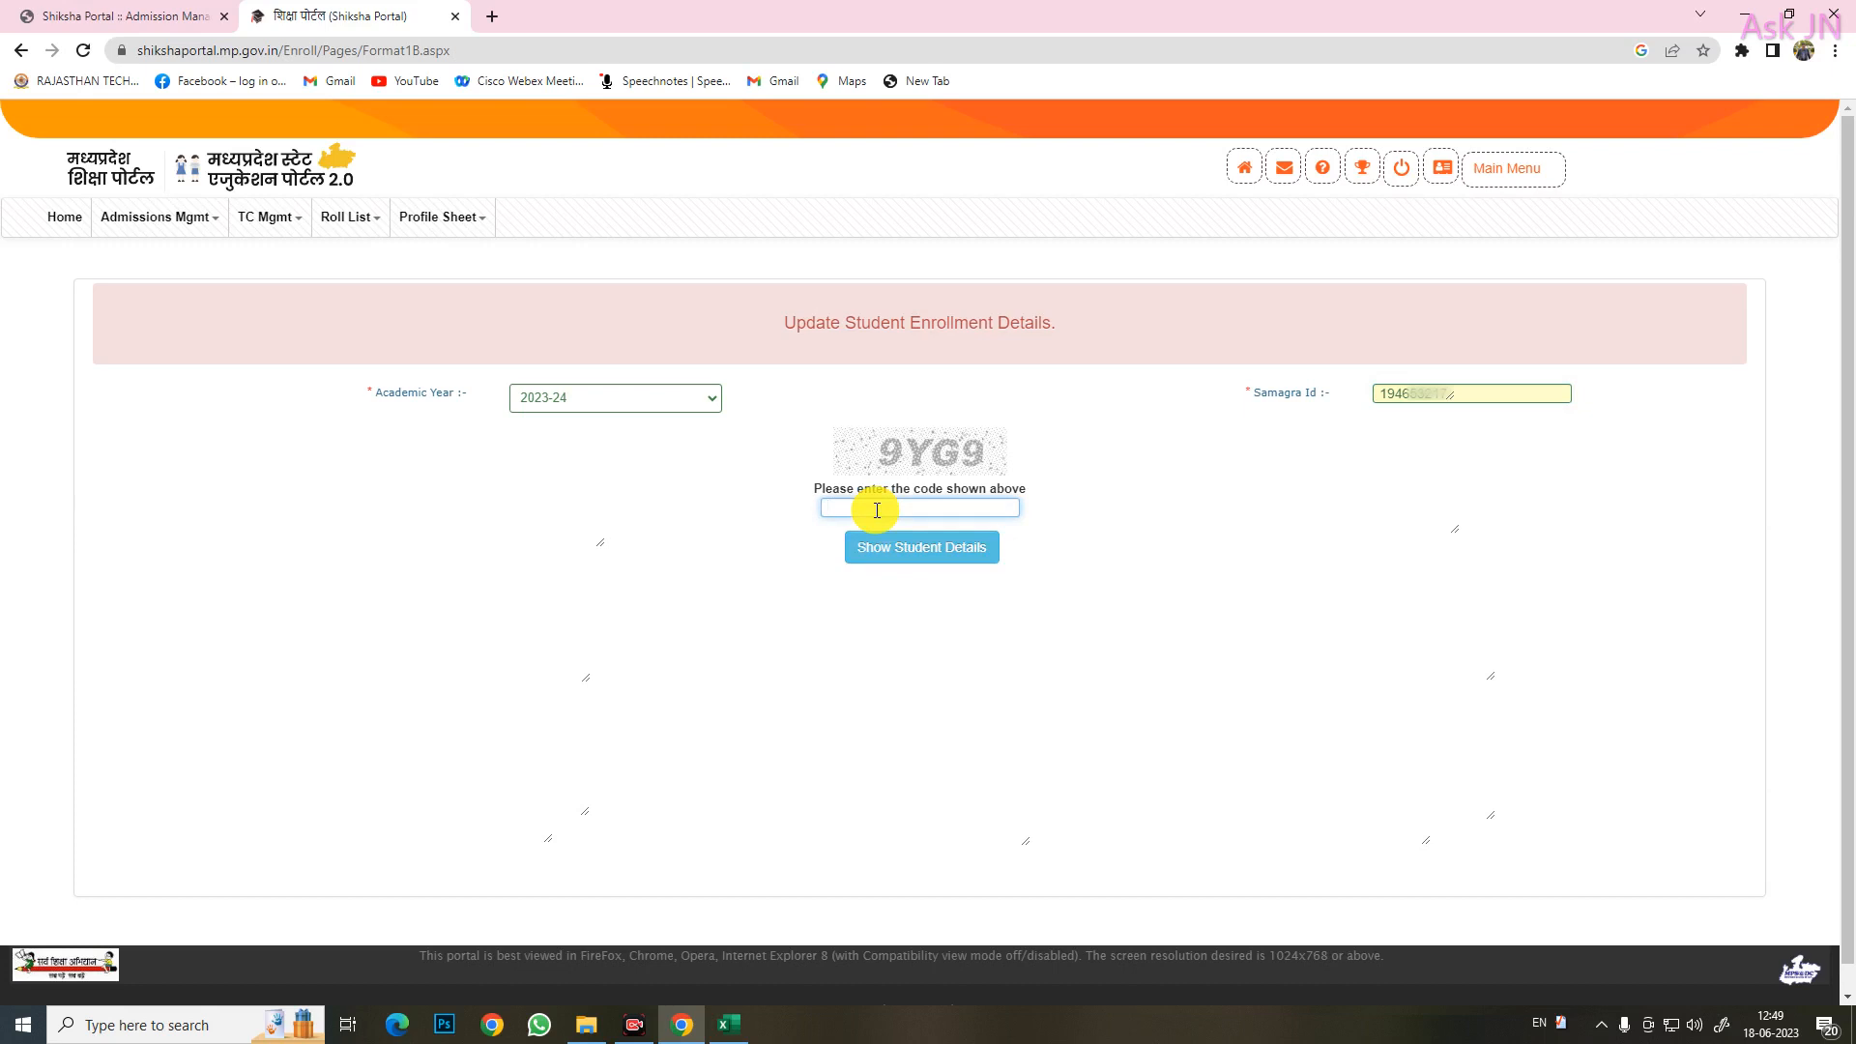
text(9yg9)
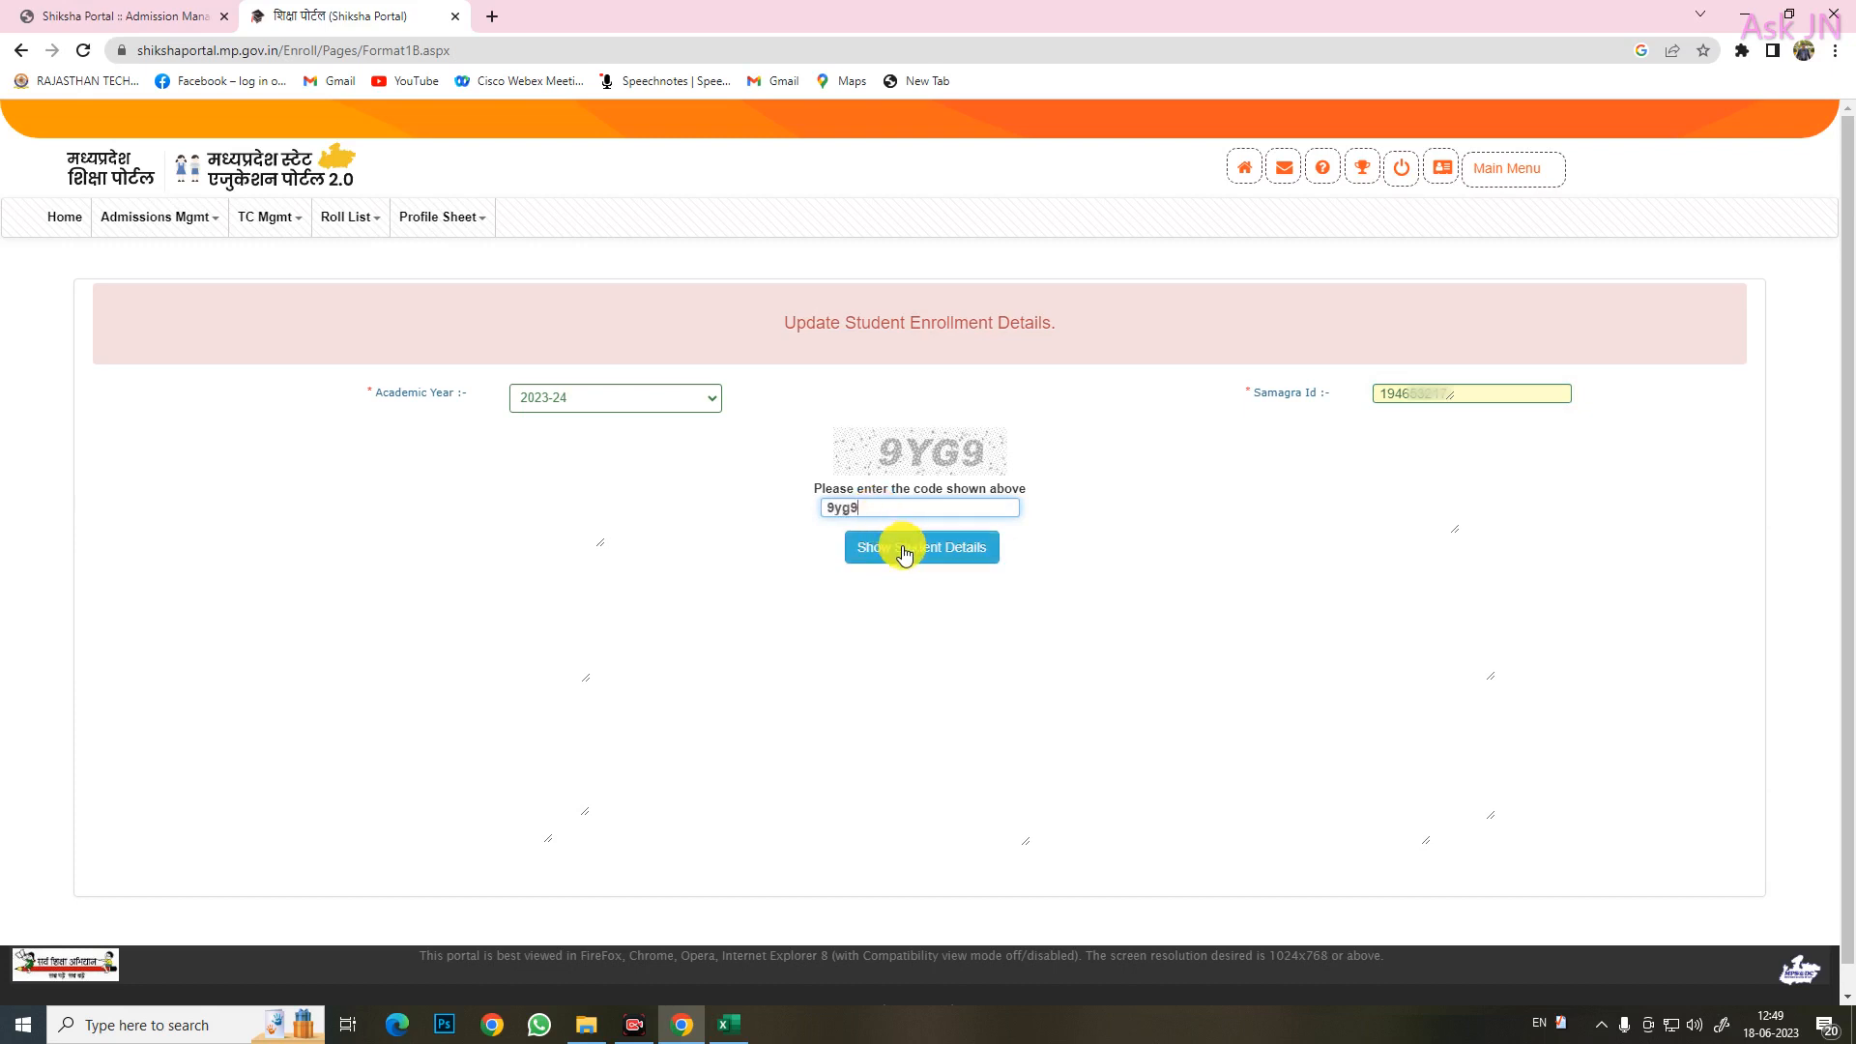
click(904, 549)
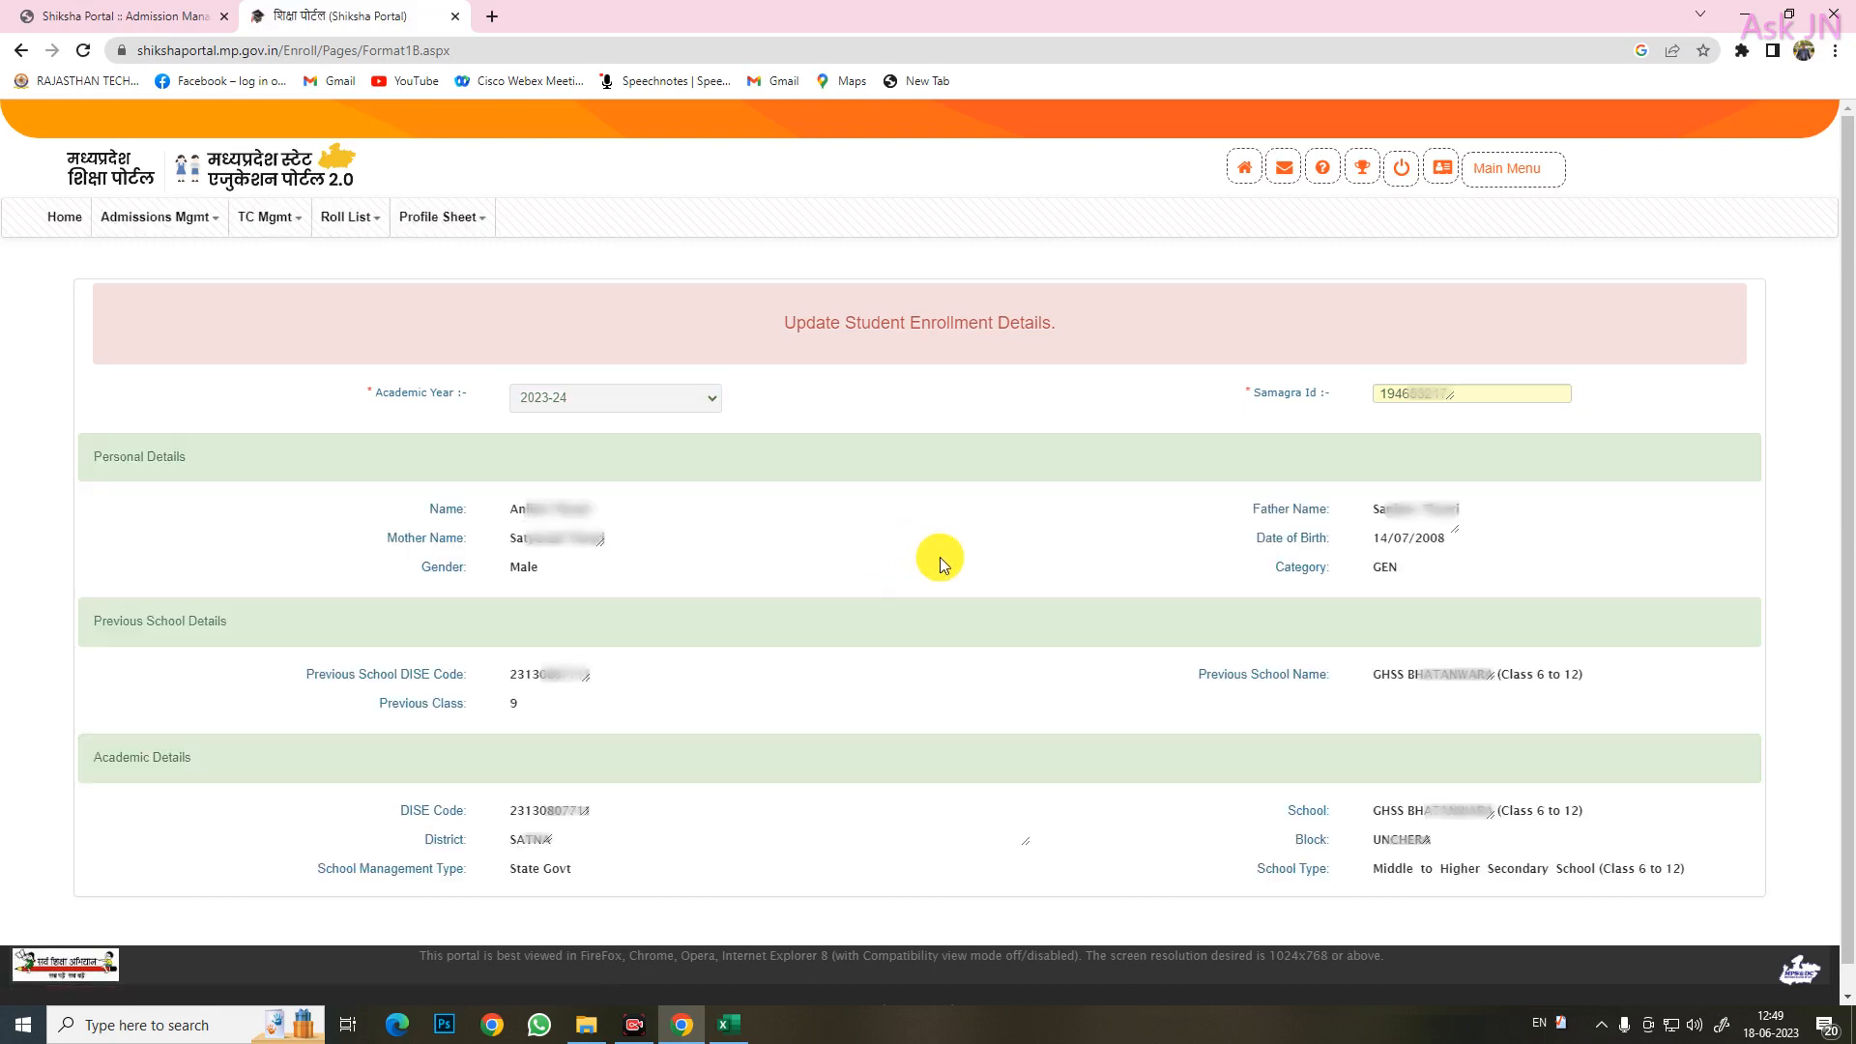
Examine the student's personal, previous school and academic details, including the school type
scroll(949, 575, down, 1)
scroll(947, 584, down, 1)
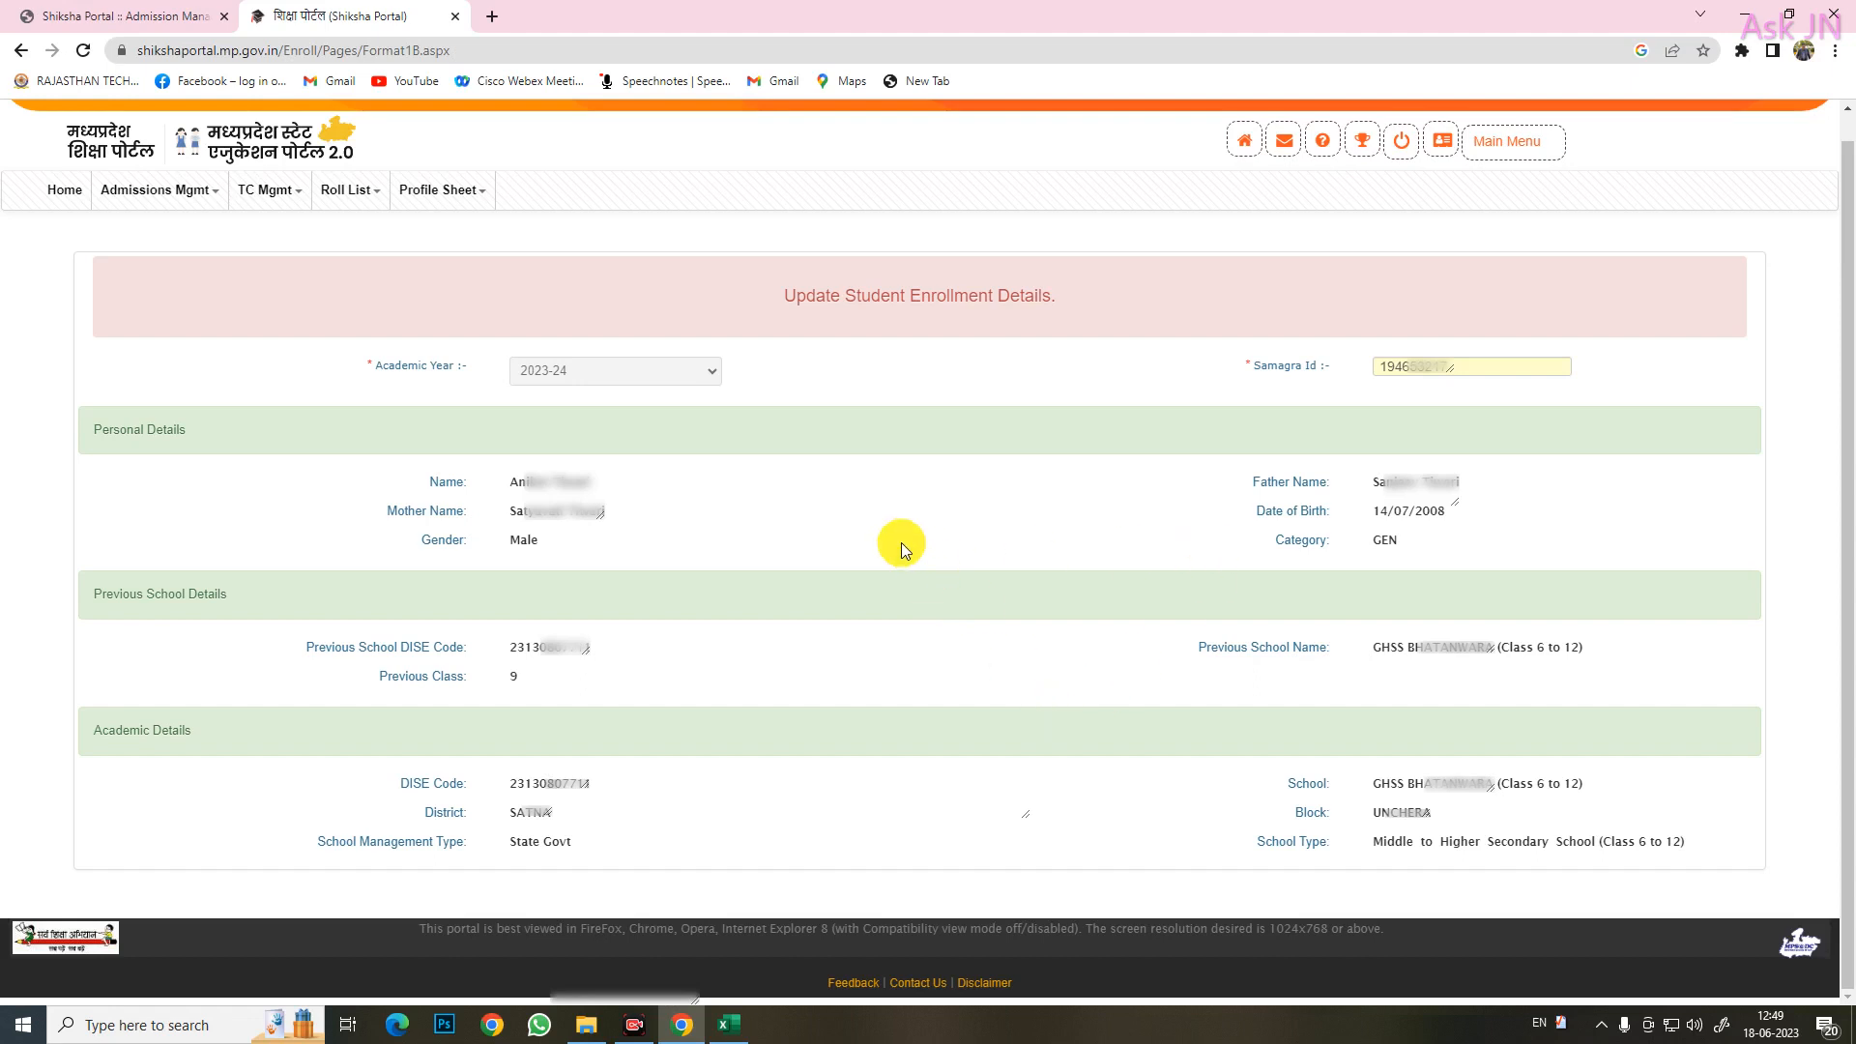
drag(802, 849, 1036, 903)
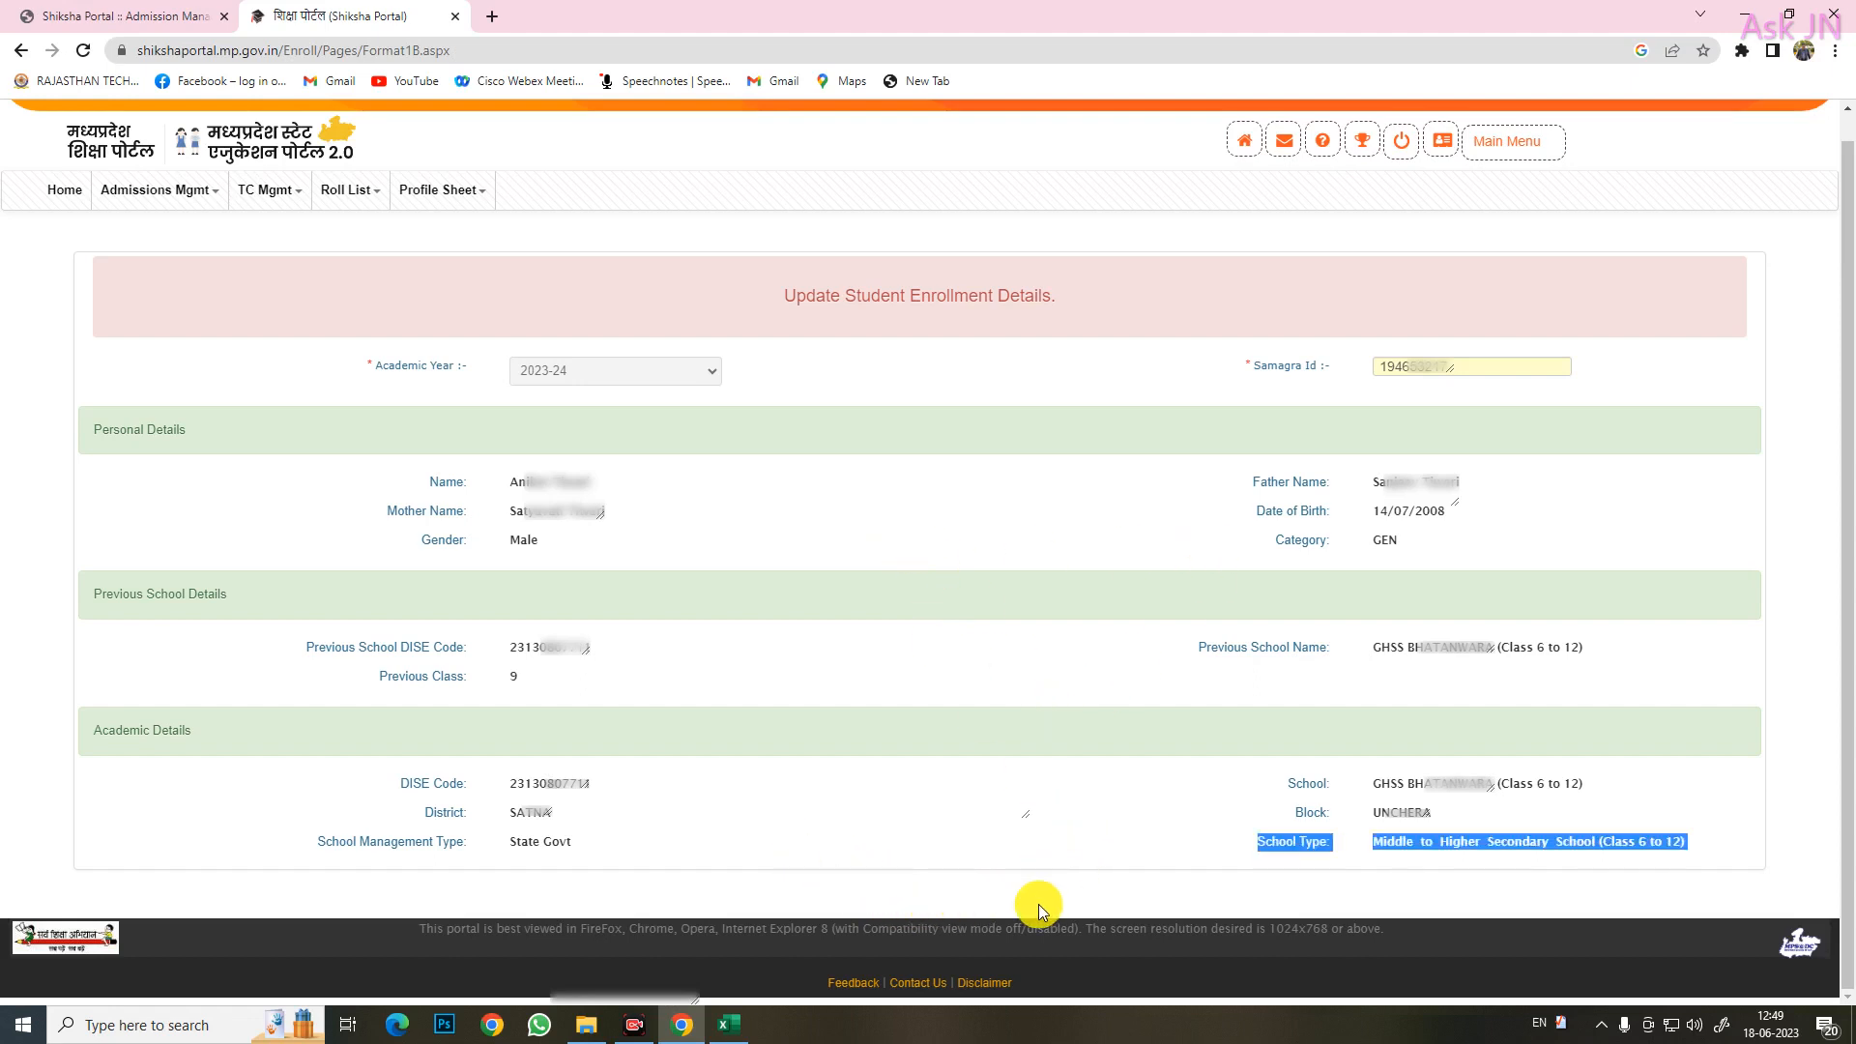
click(972, 878)
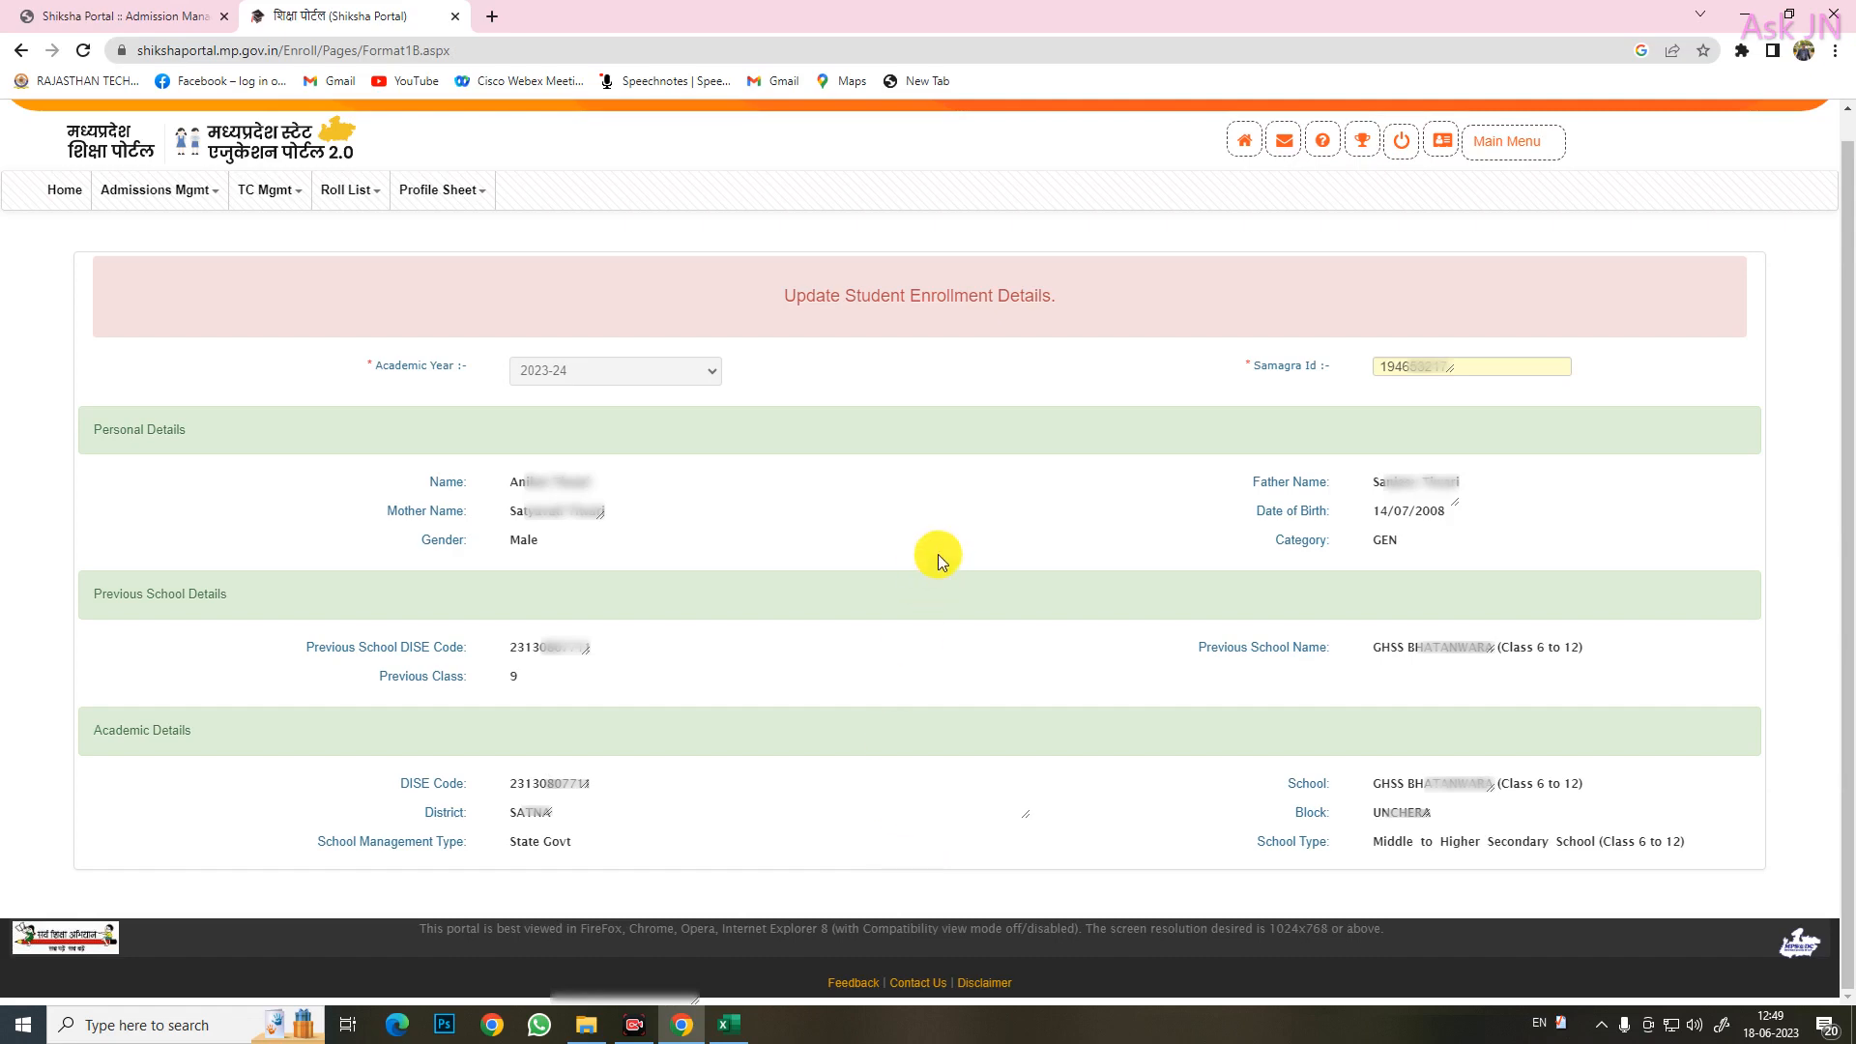
scroll(938, 557, up, 1)
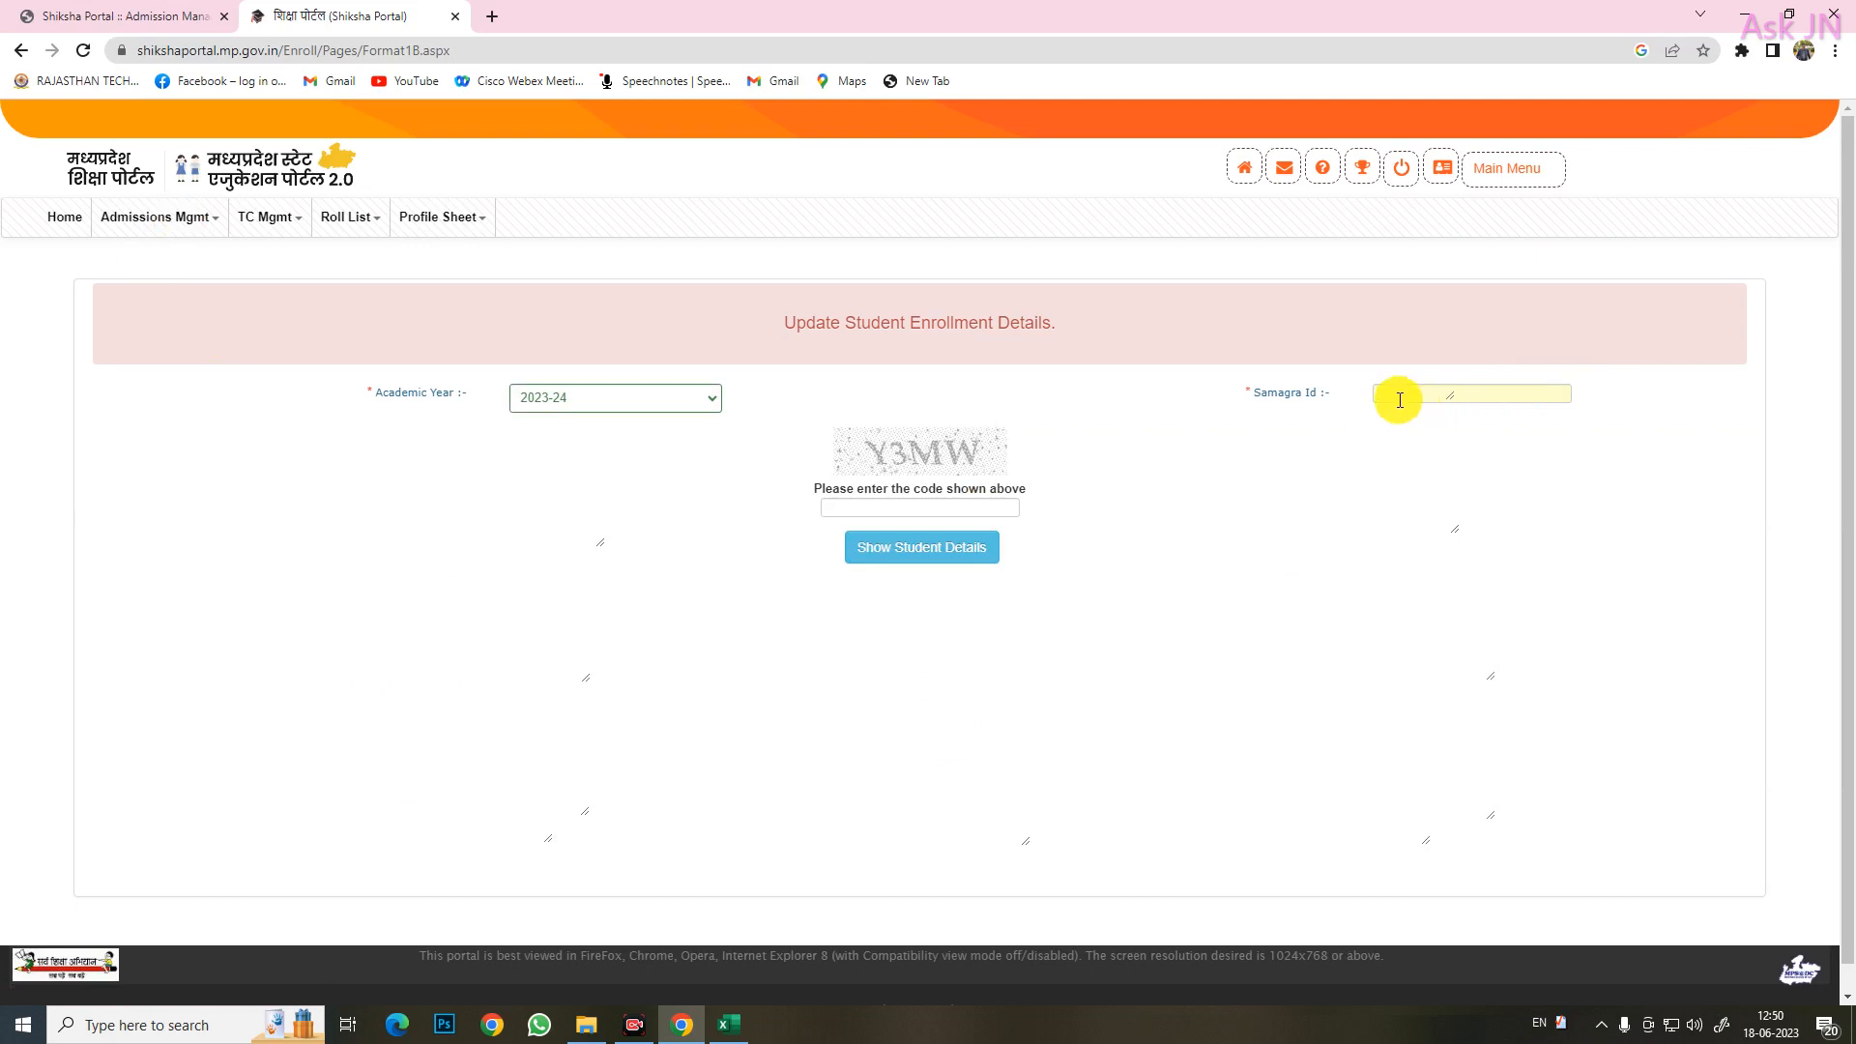
Look up a different student's details by entering that student's Samagra ID and the new captcha code
click(1398, 397)
click(1475, 534)
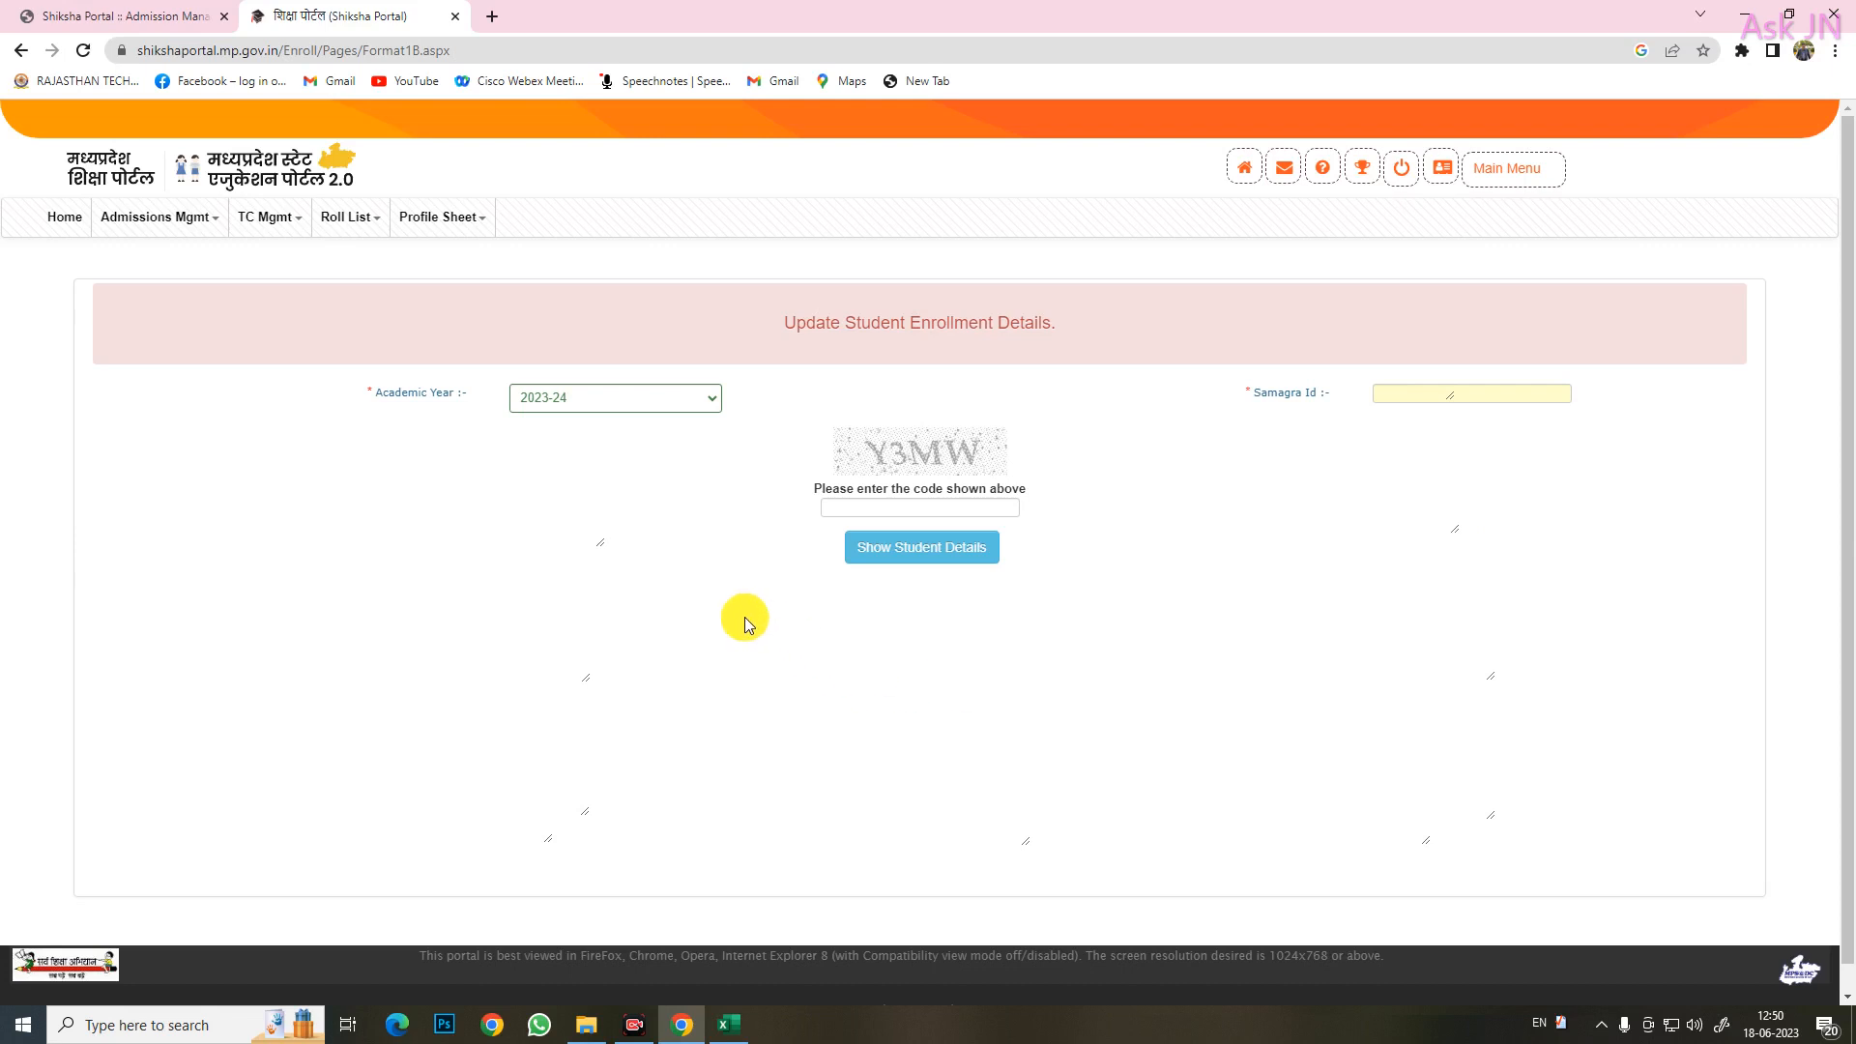
click(1397, 387)
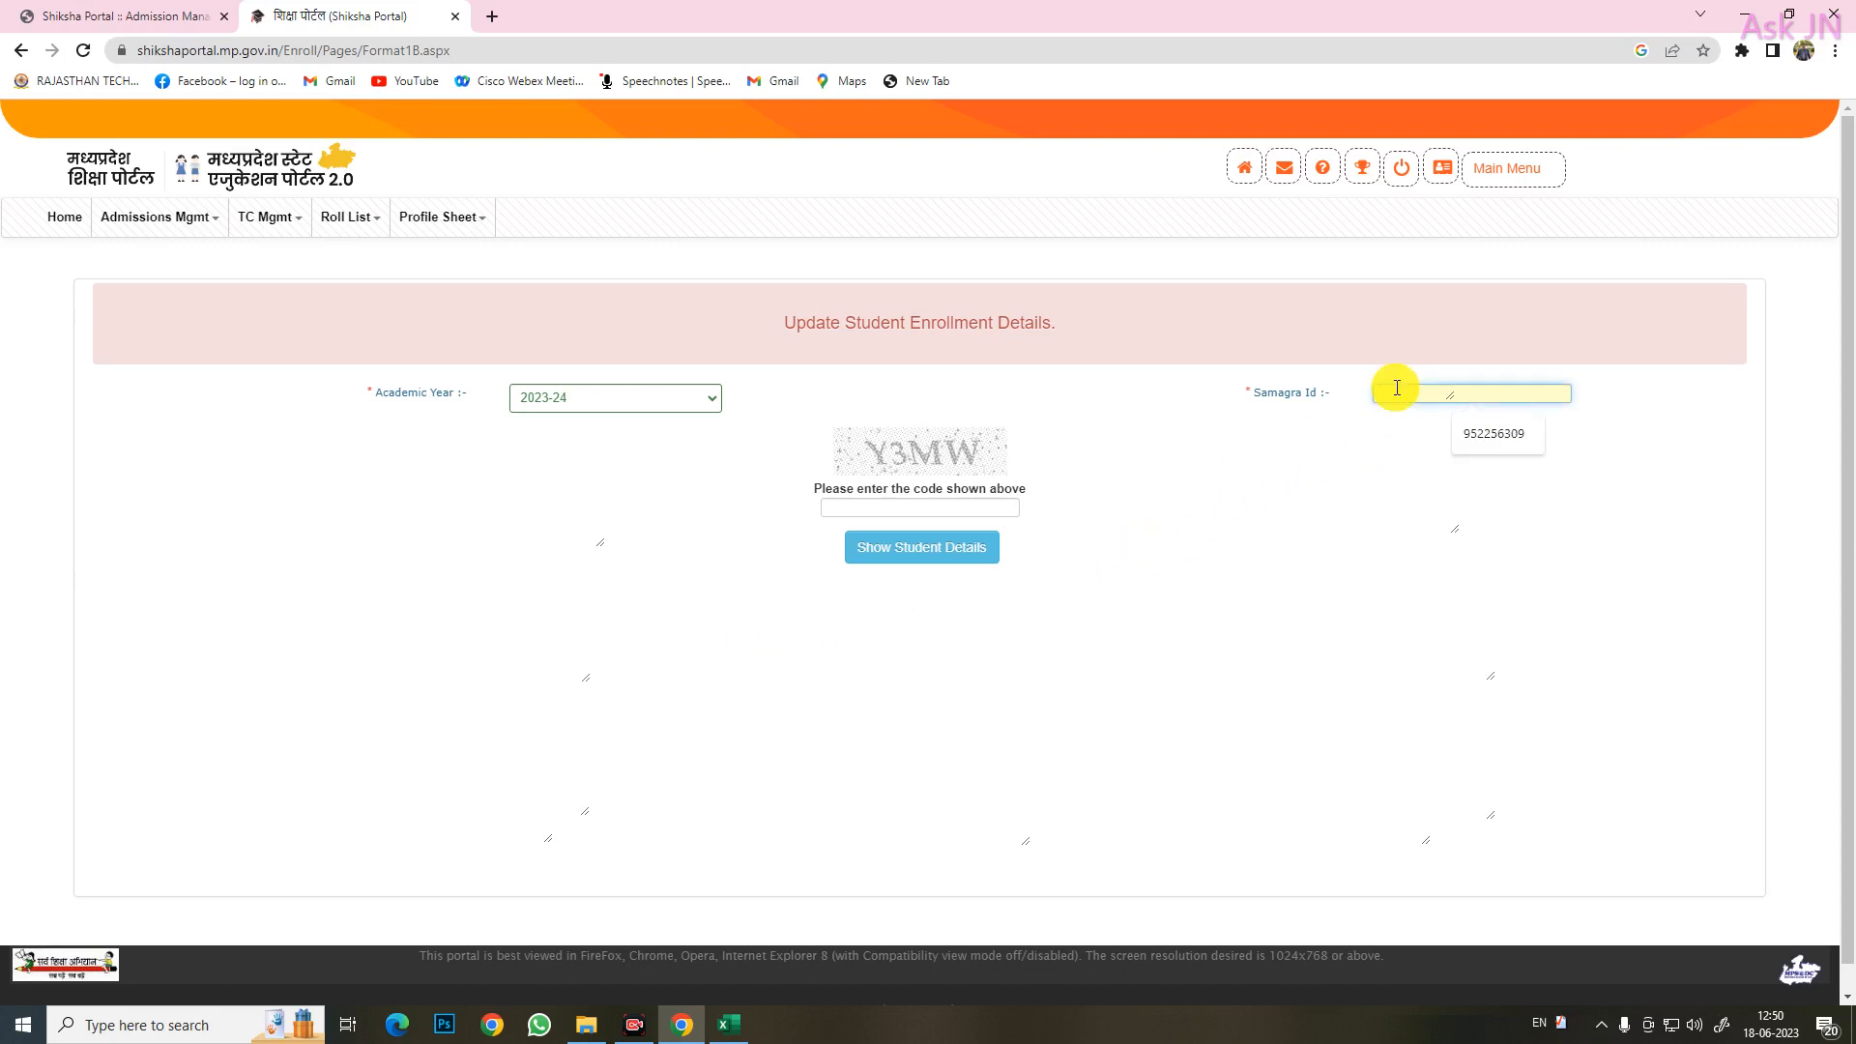
key(ctrl+v)
click(867, 513)
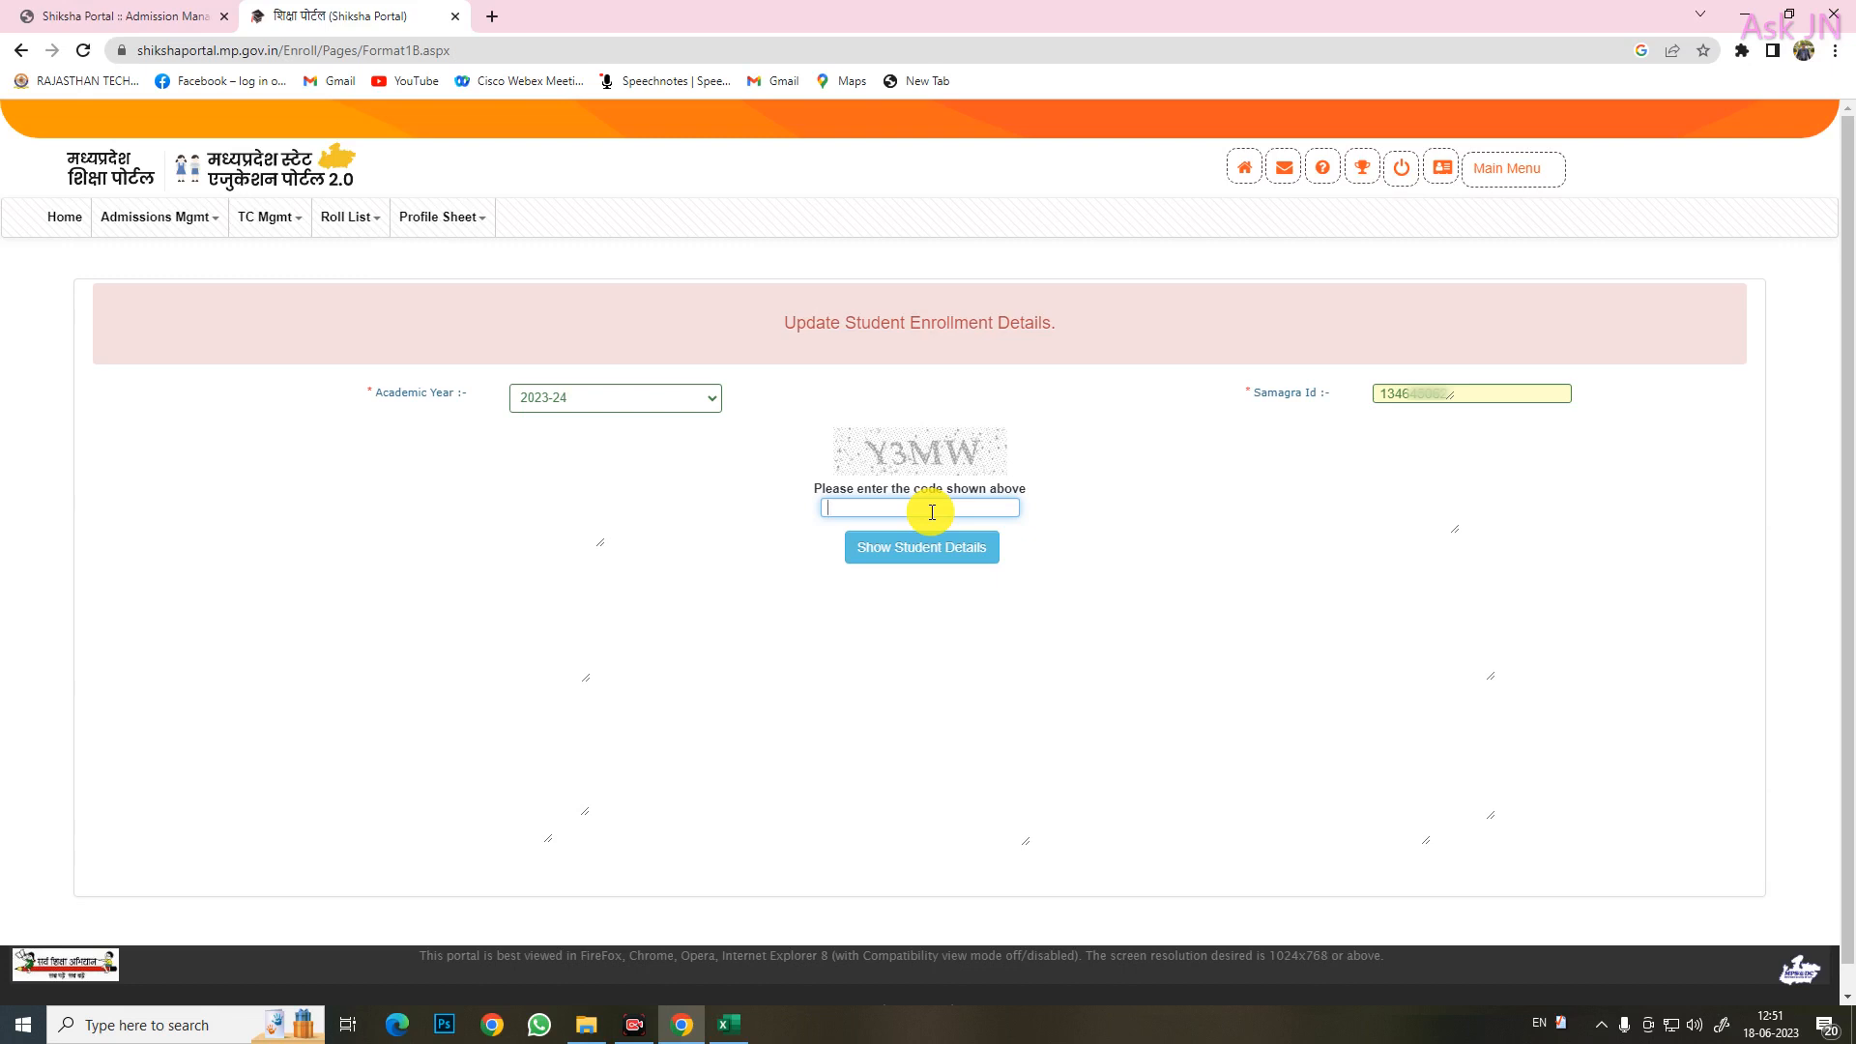
text(Y3MW)
click(923, 547)
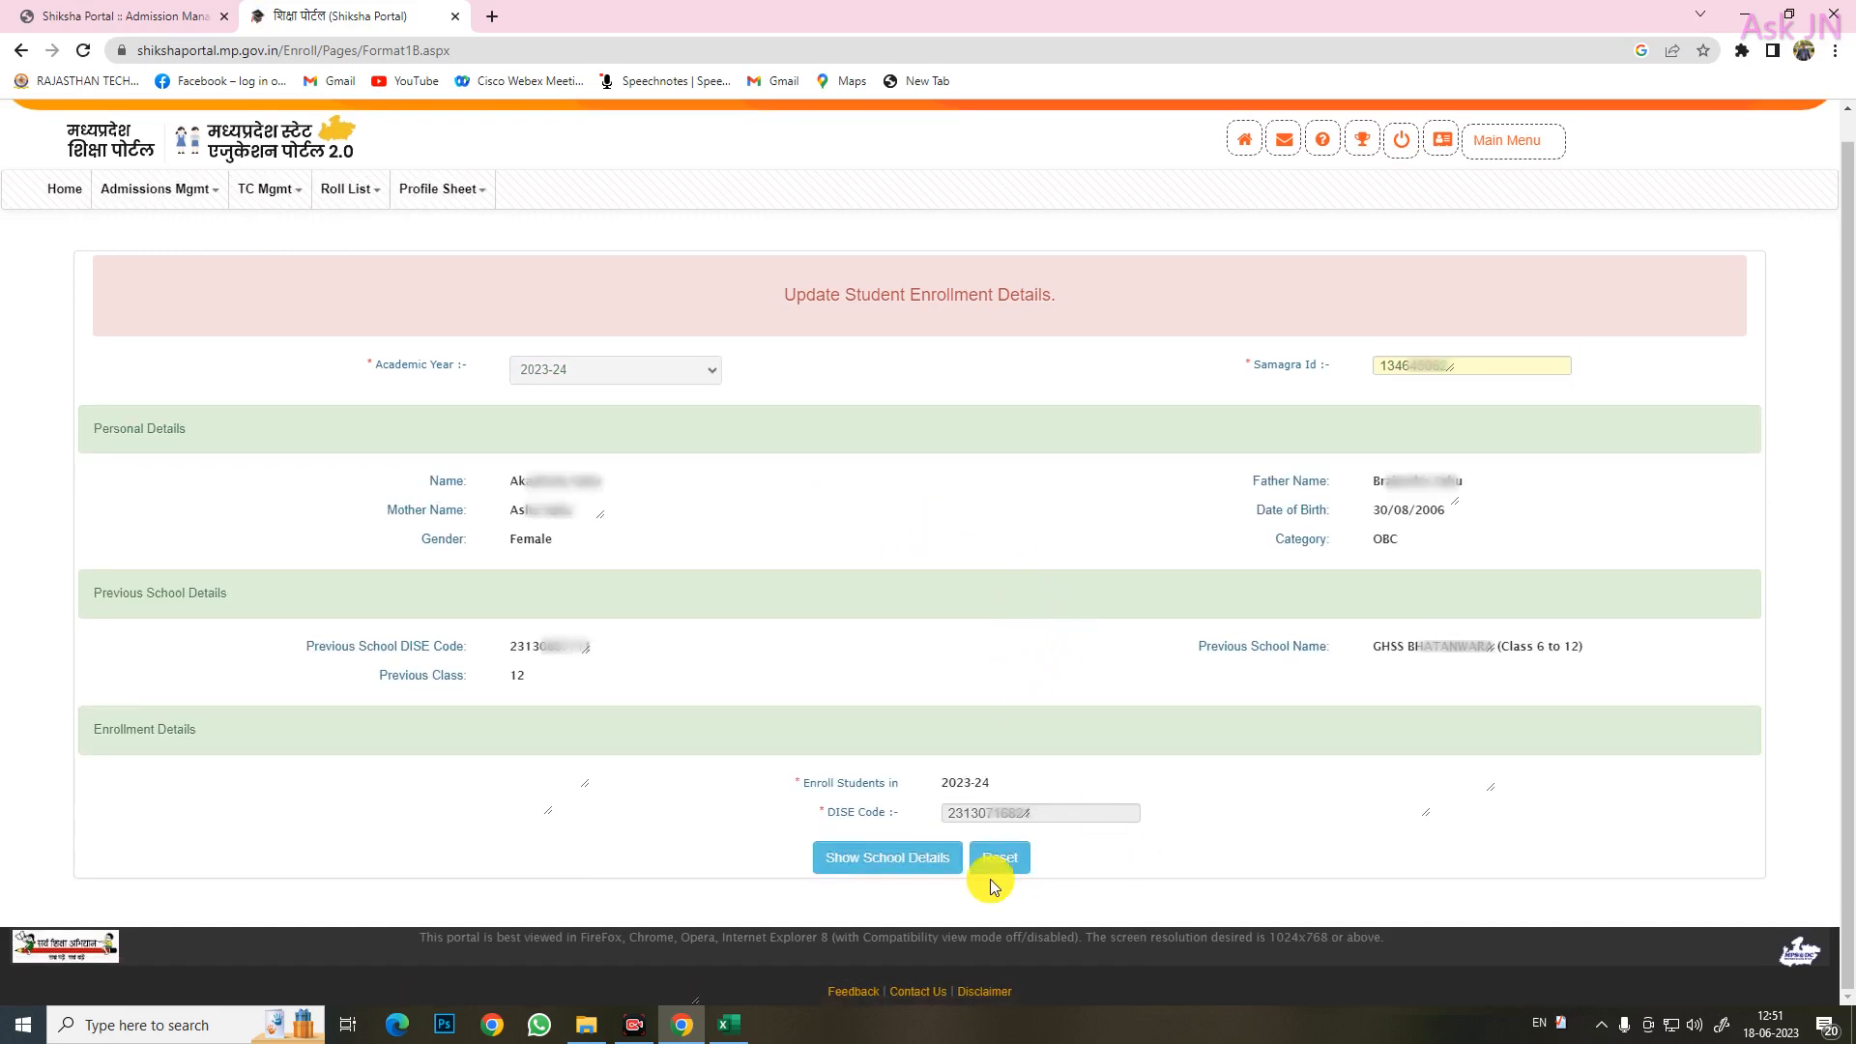
Review the student's 2023-24 enrollment details and show the school details for the prefilled DISE code
drag(694, 768, 1121, 882)
click(1220, 812)
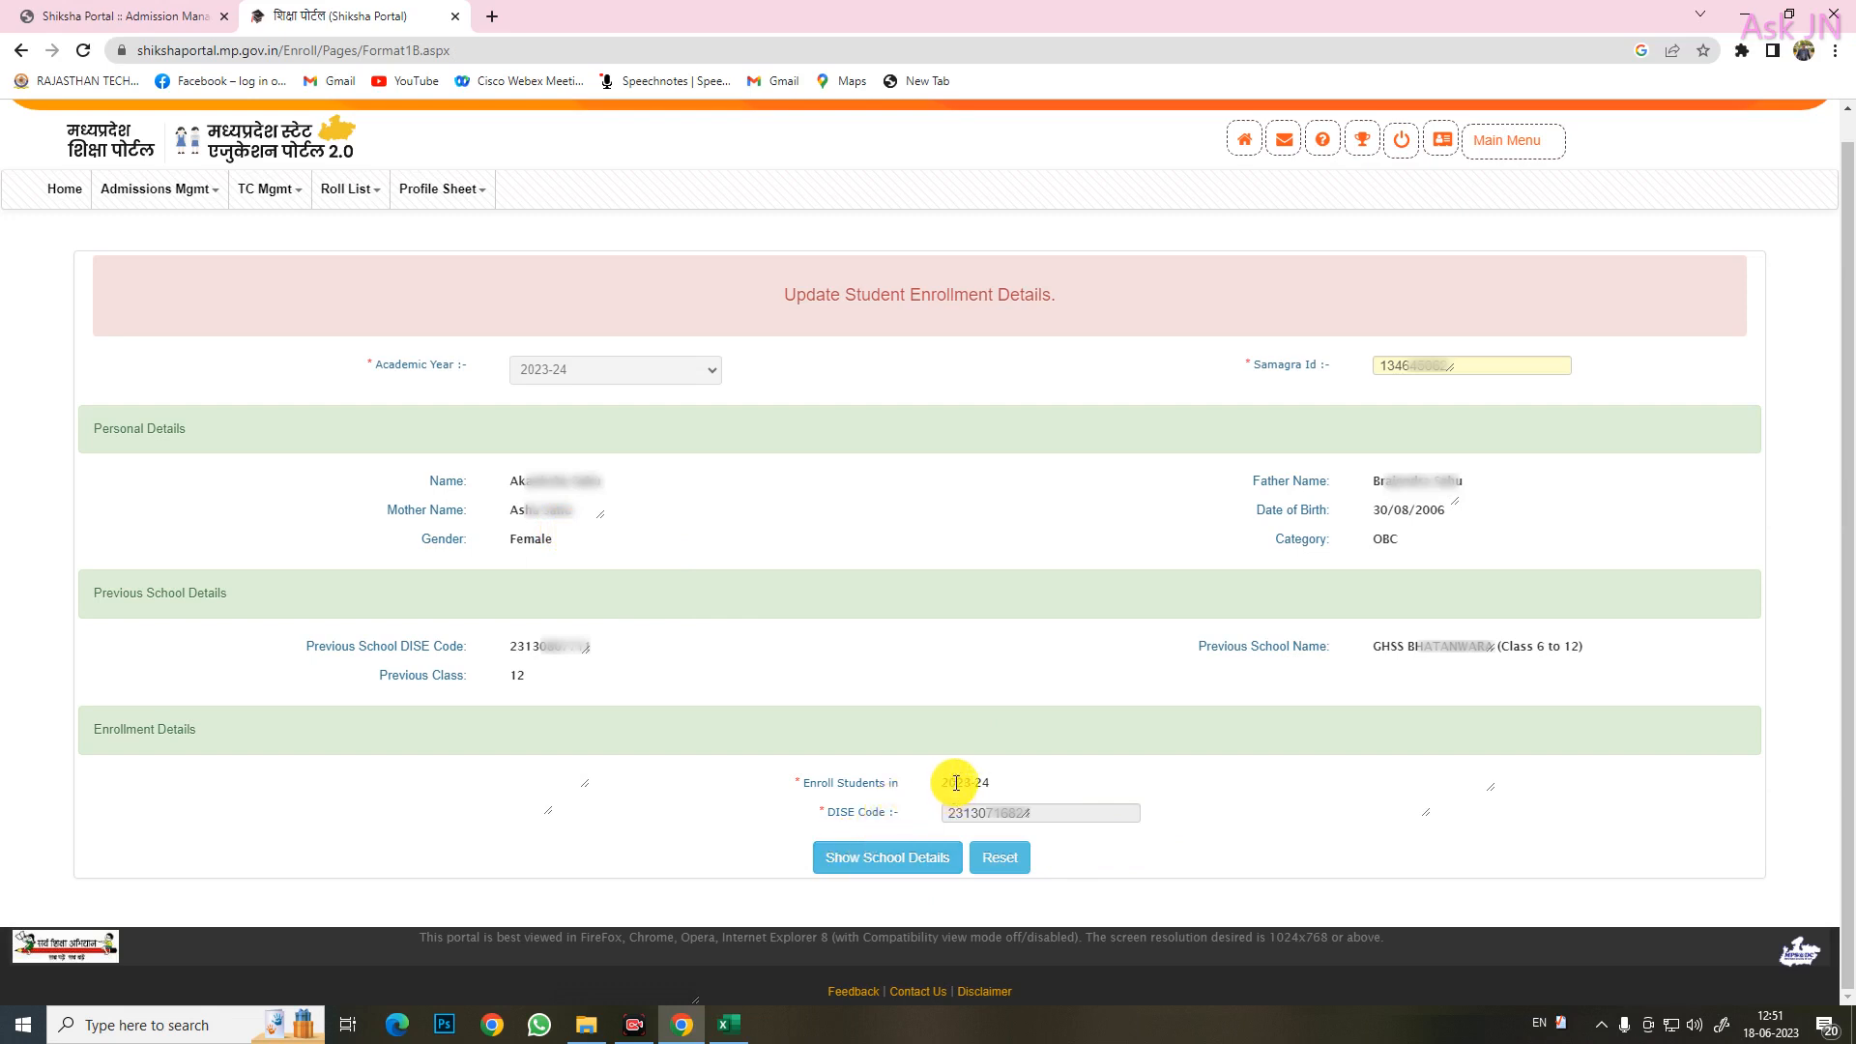
drag(957, 783, 1007, 787)
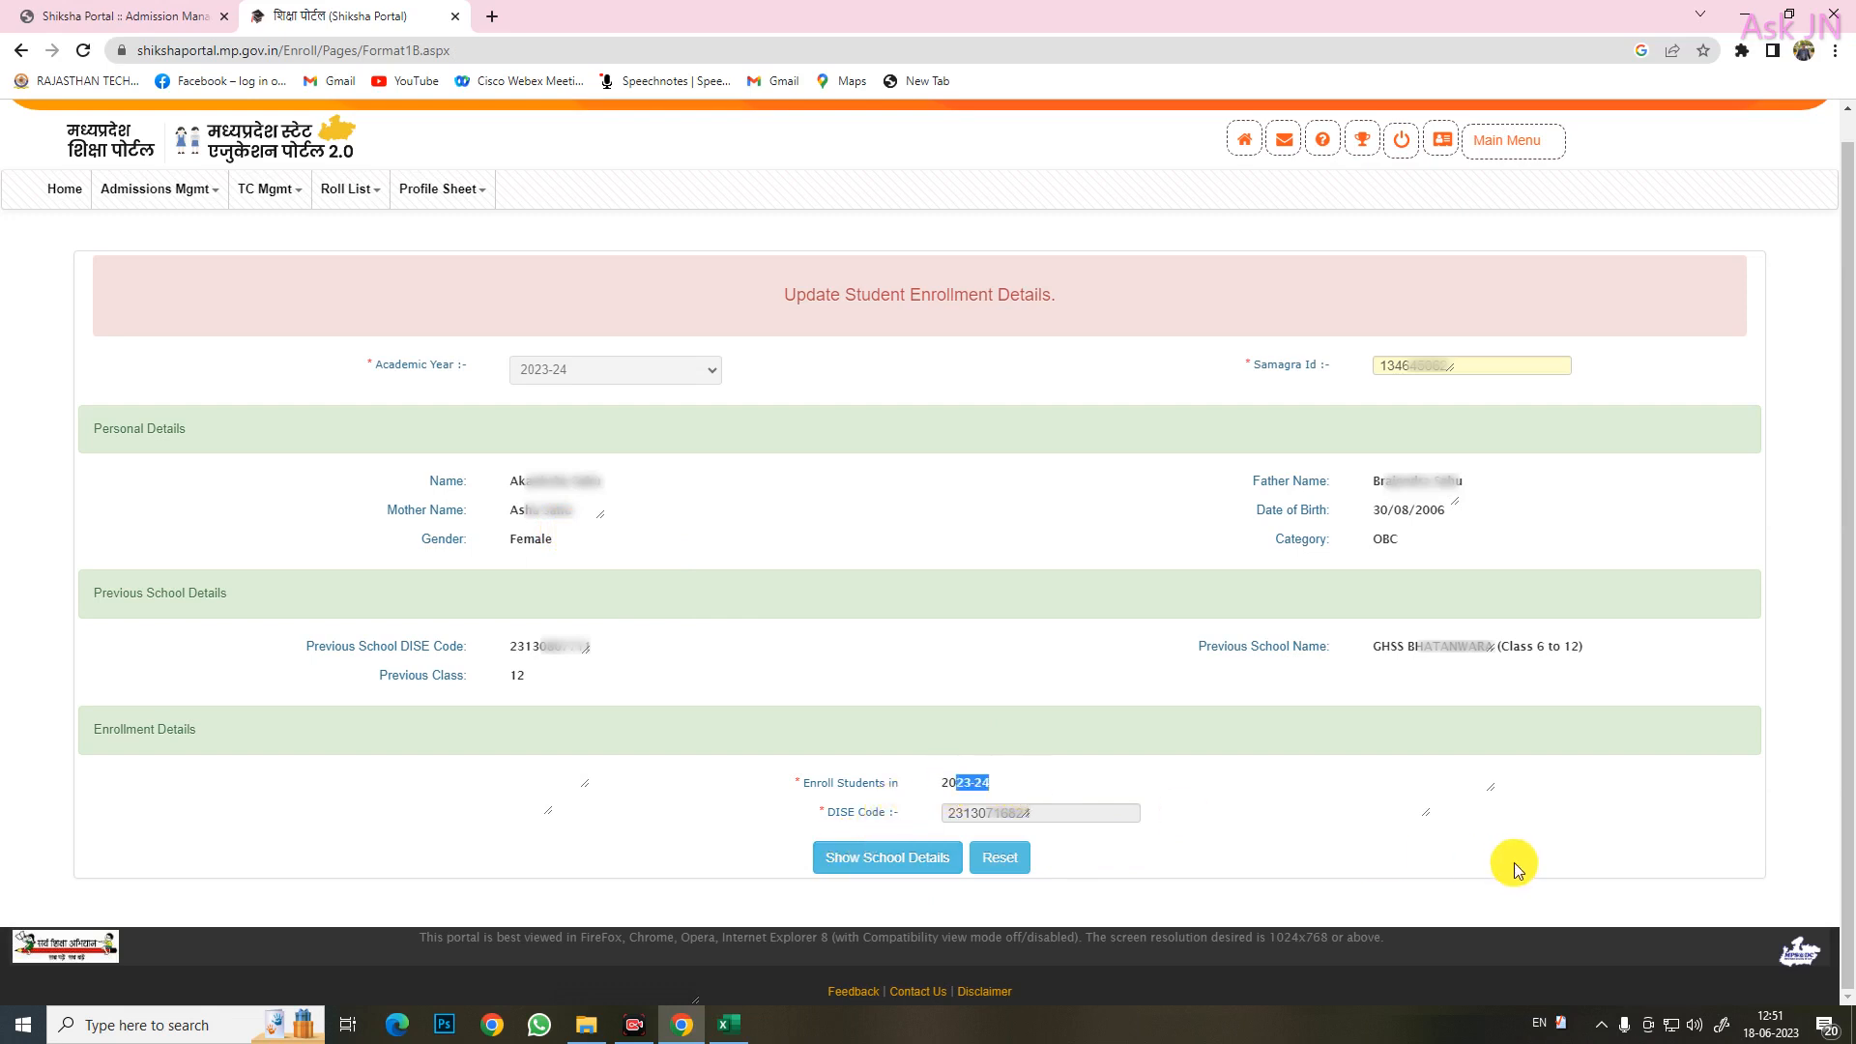
click(850, 860)
Choose the GBHS school as the New School in the new school details
scroll(908, 764, down, 4)
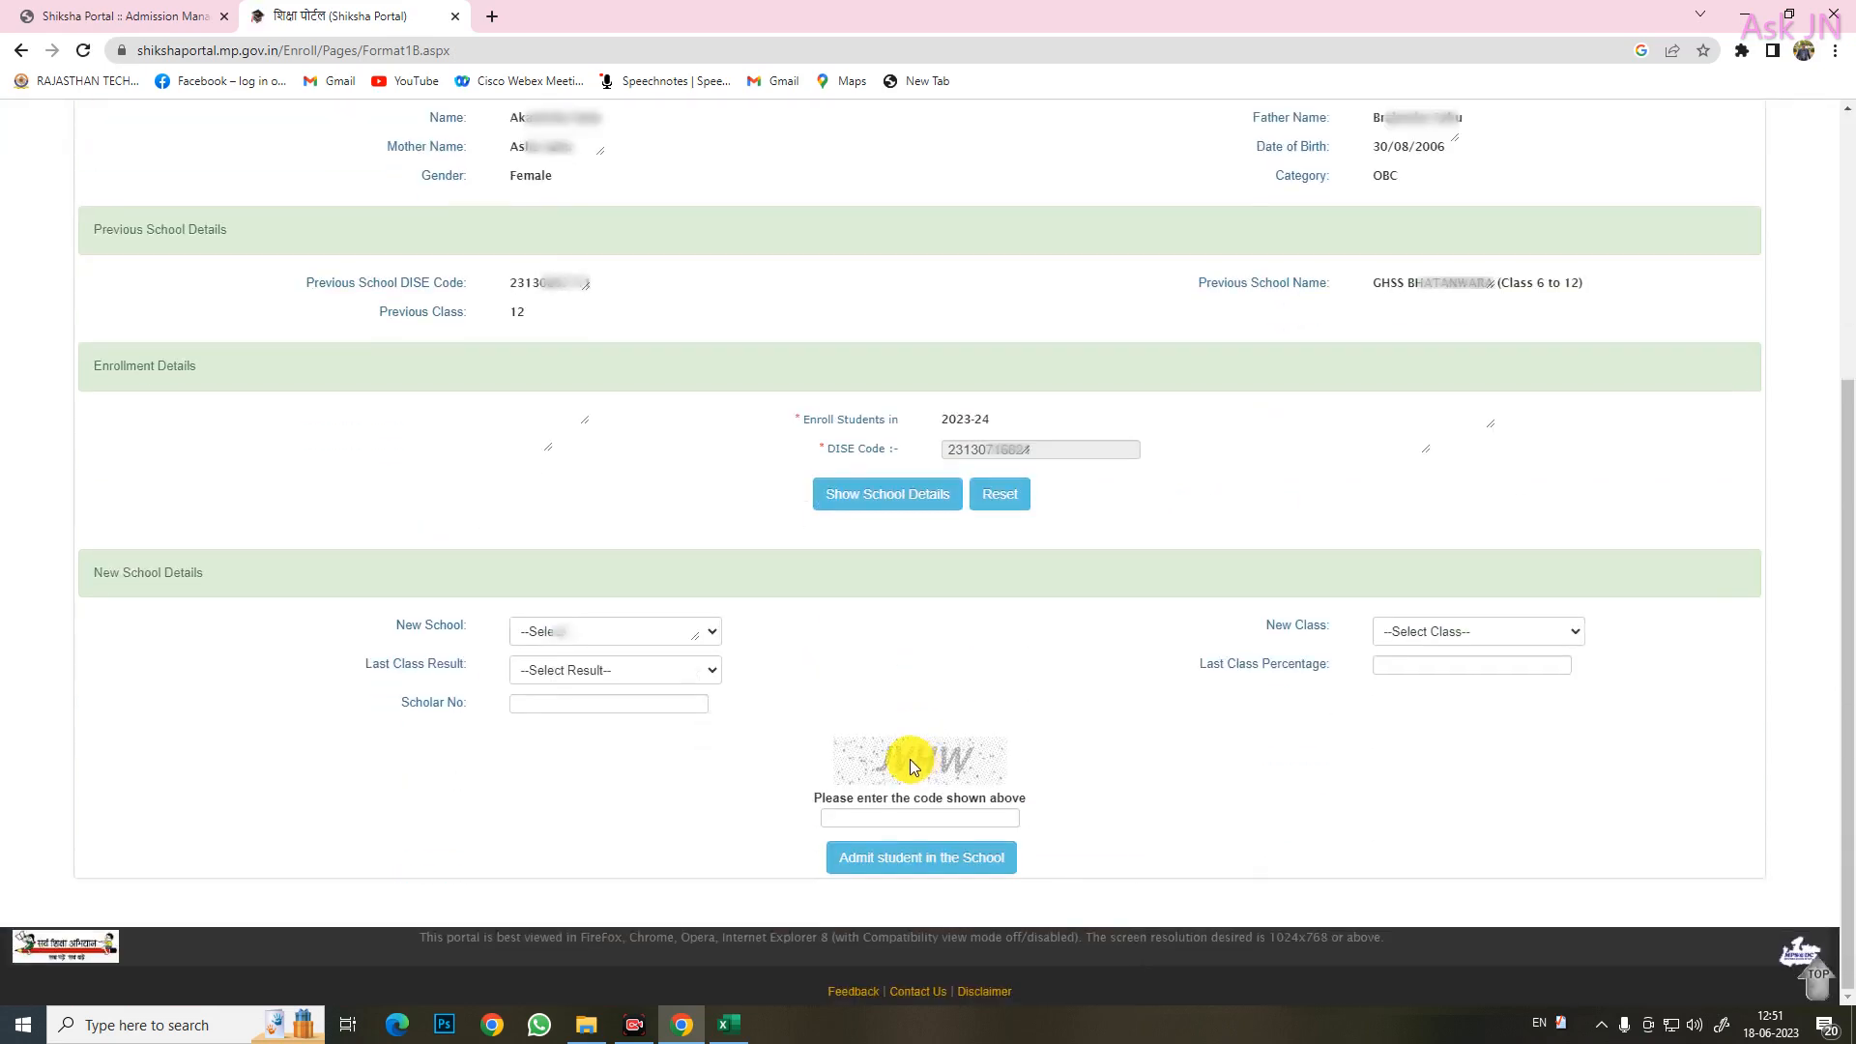
click(711, 632)
click(712, 633)
click(712, 632)
click(923, 642)
click(702, 641)
click(646, 669)
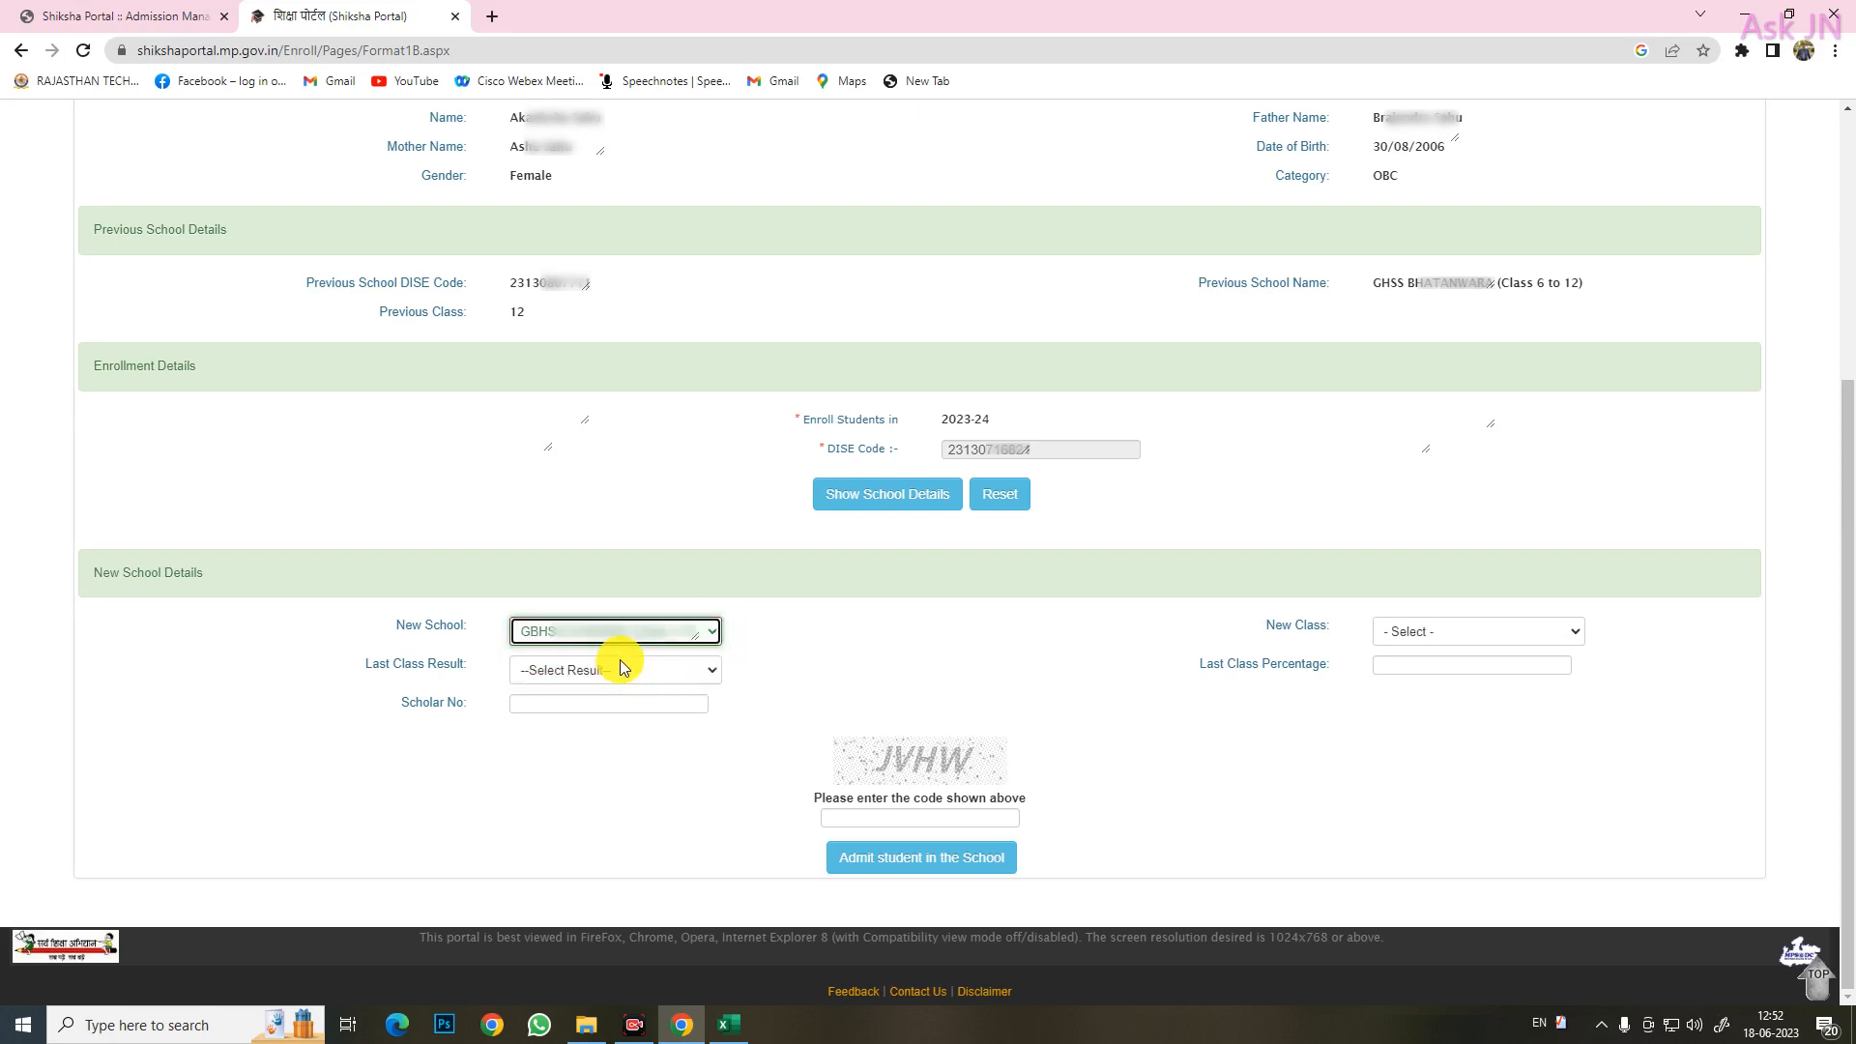
Try Pass as the Last Class Result, switch it to Fail, and select the Last Class Percentage value
click(623, 674)
click(582, 709)
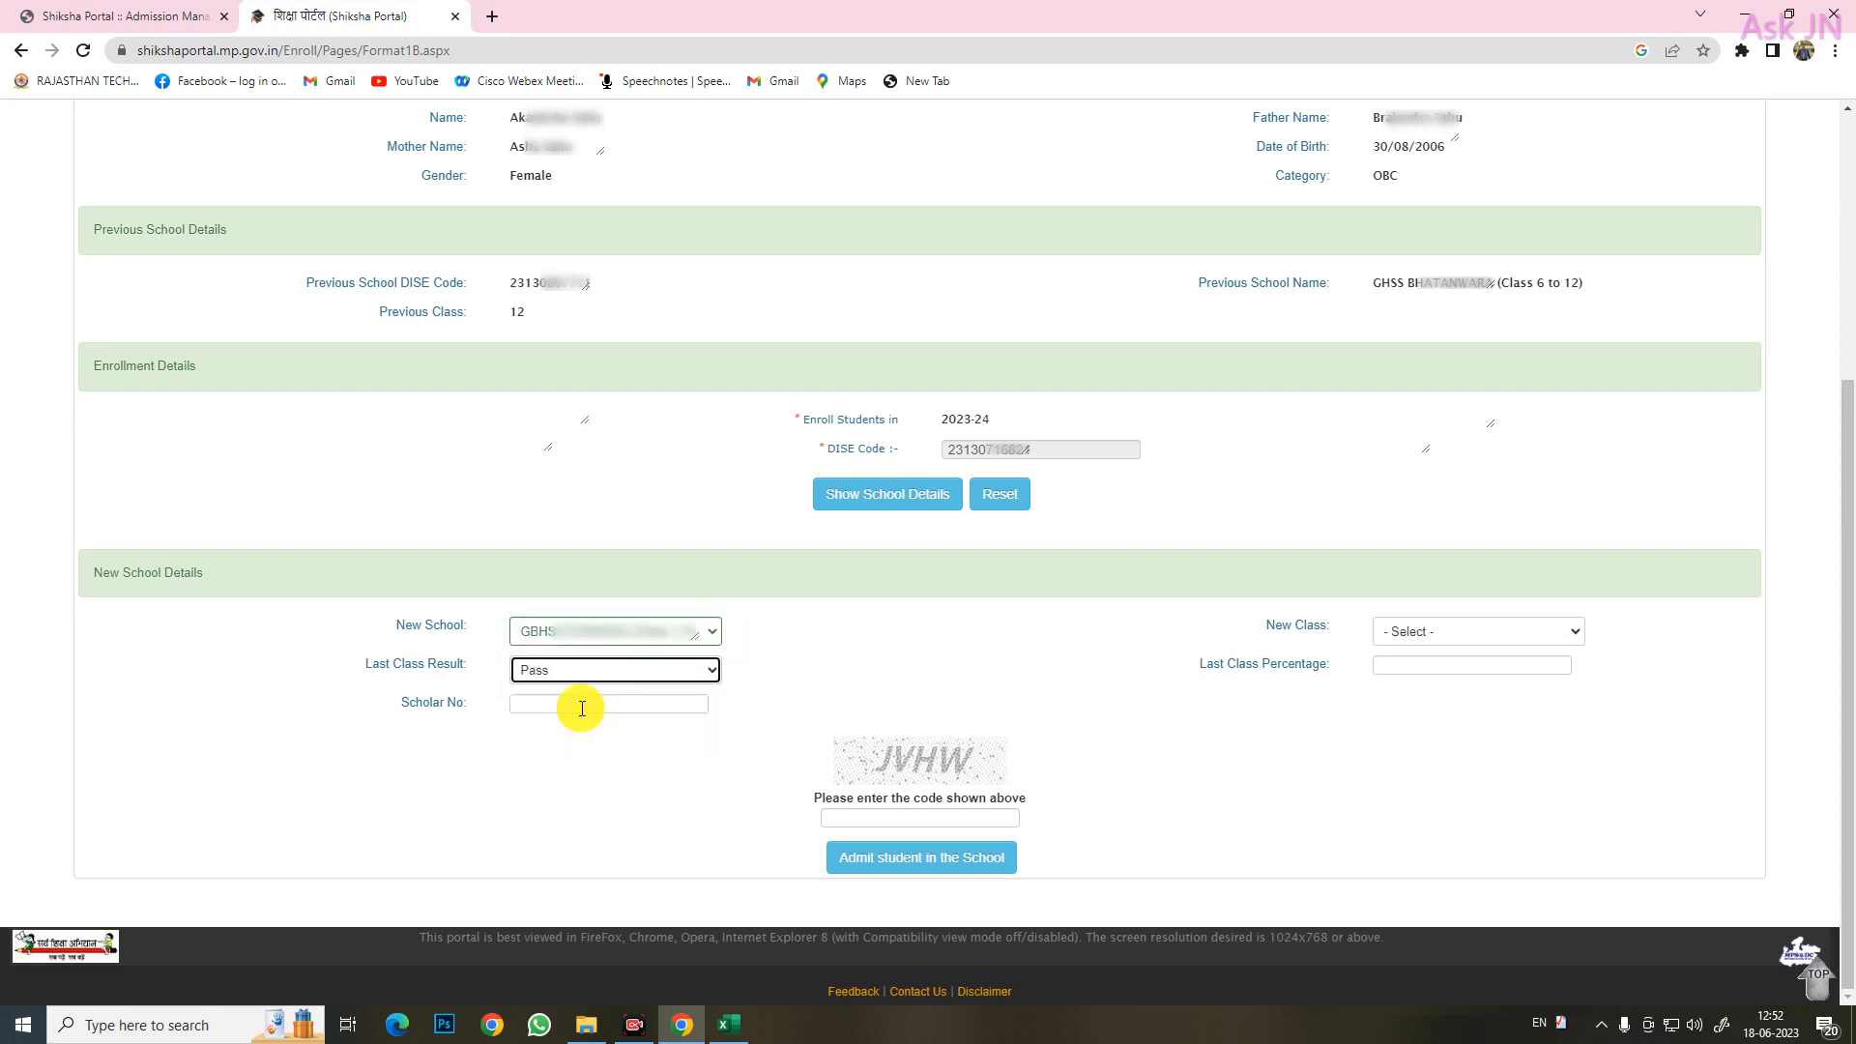
click(641, 670)
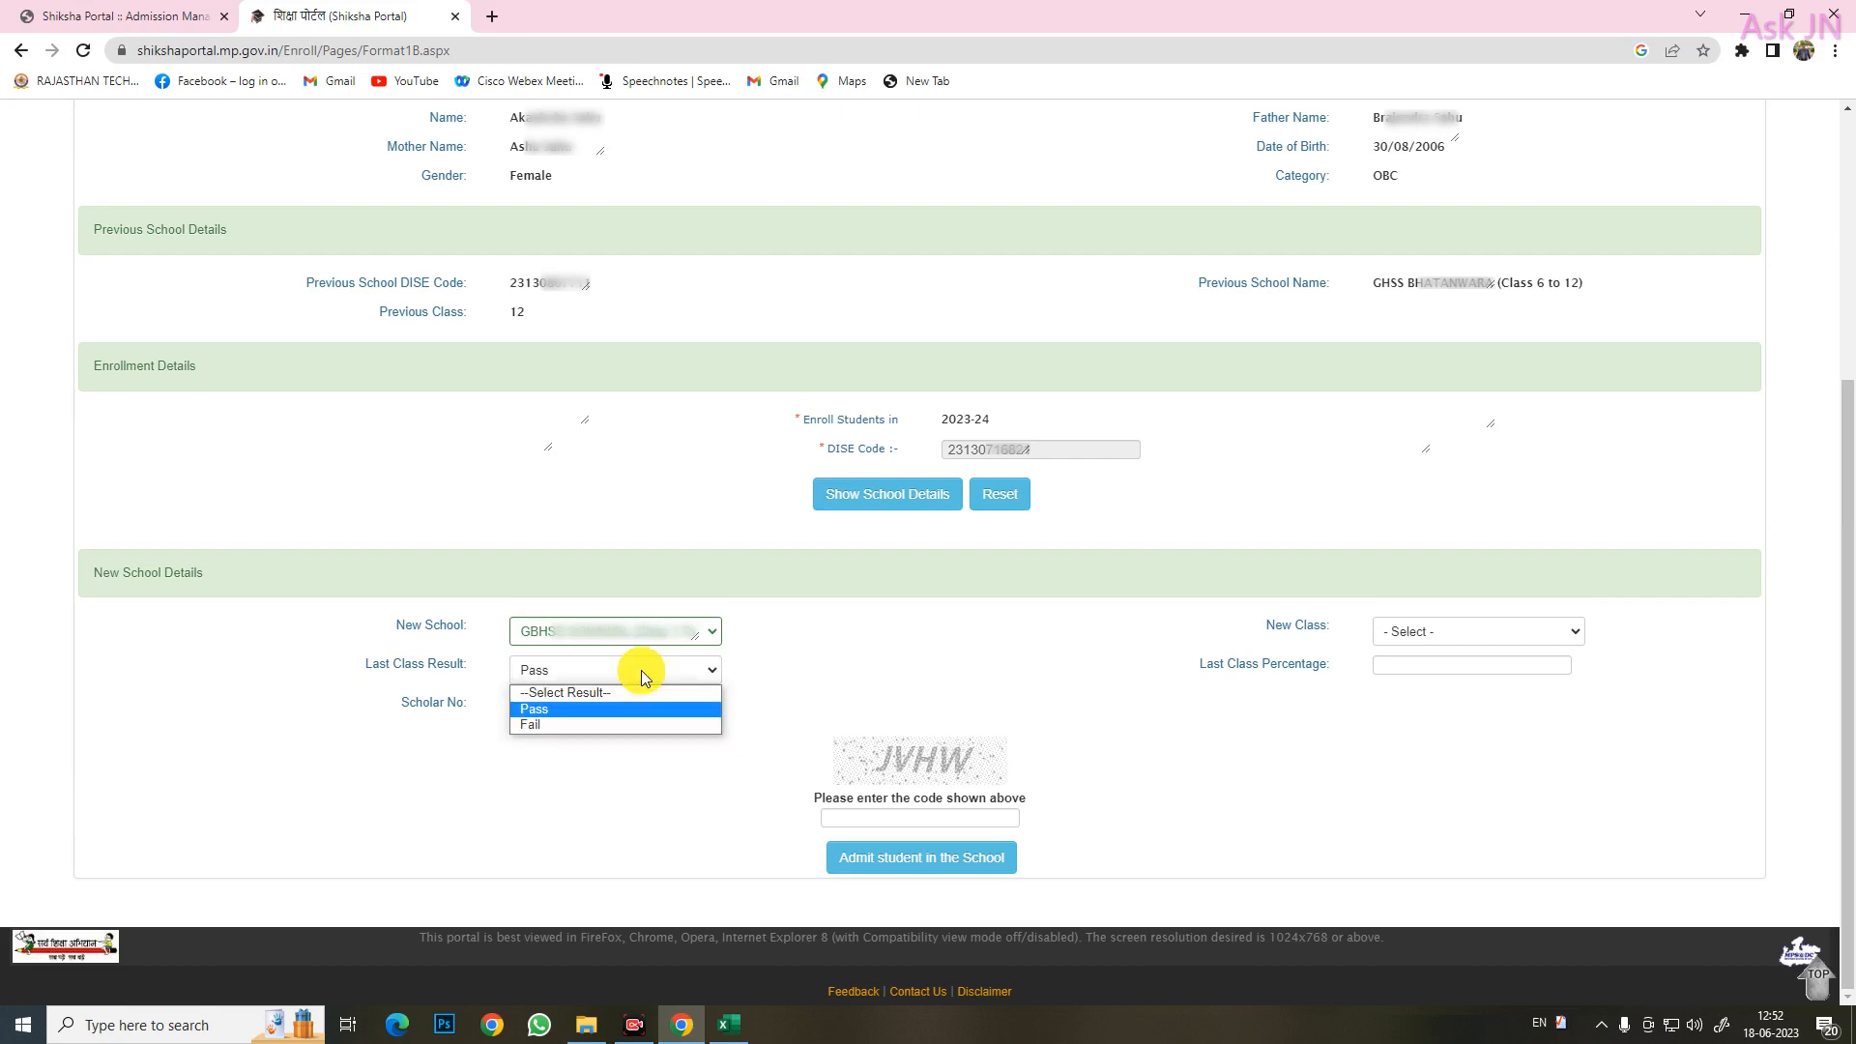
click(576, 727)
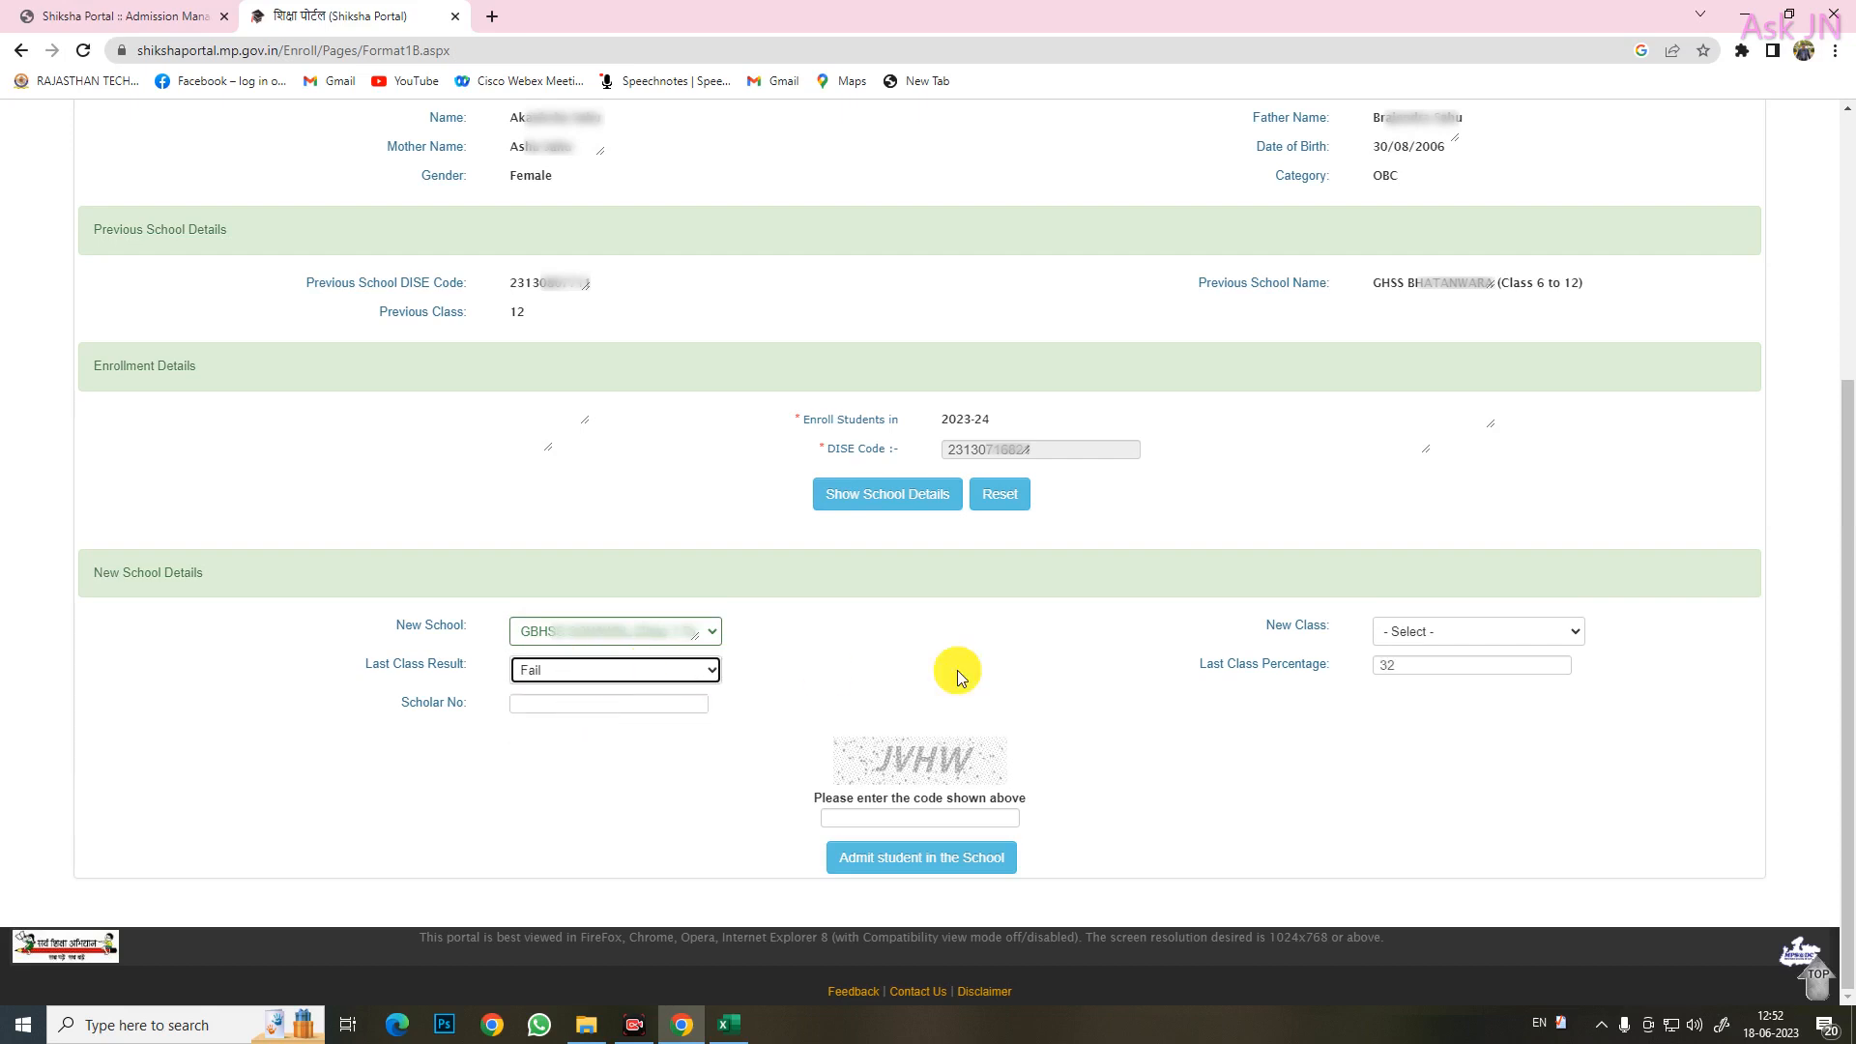
double_click(1409, 663)
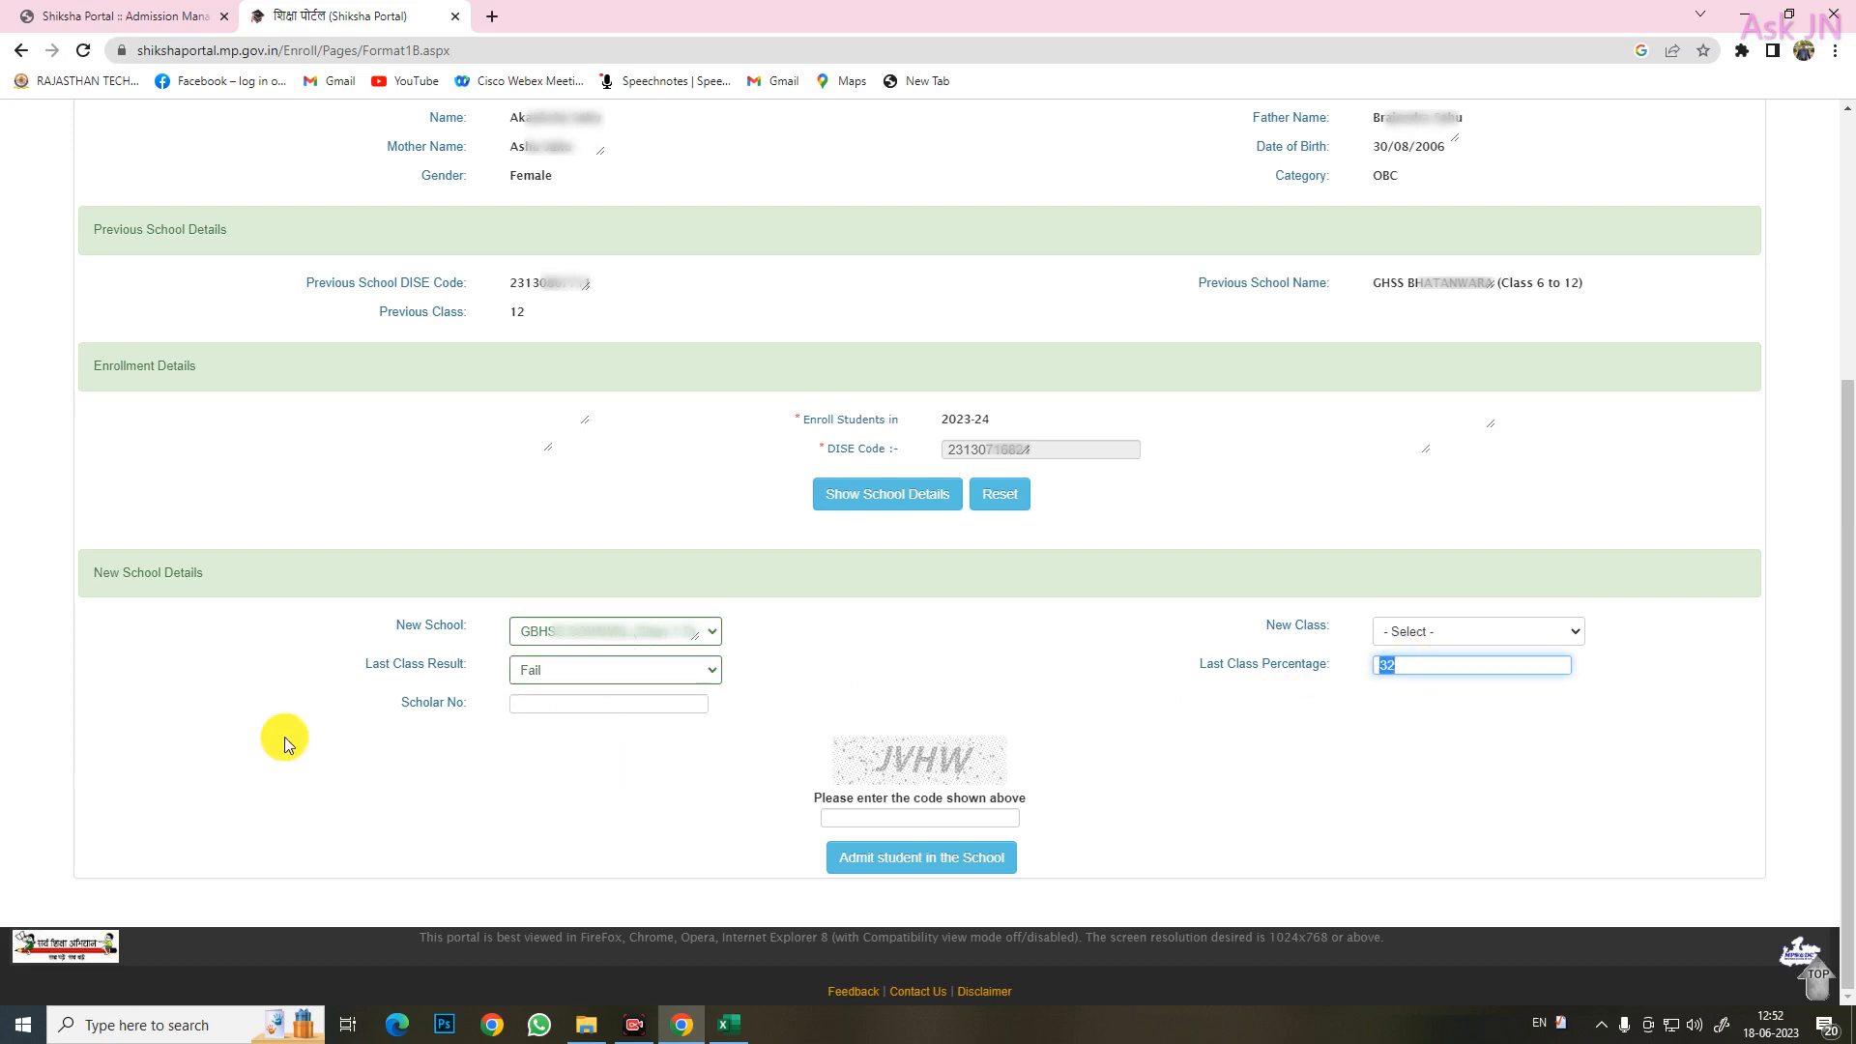
Go through the Scholar No and captcha code fields and submit the student's admission in the school
click(527, 702)
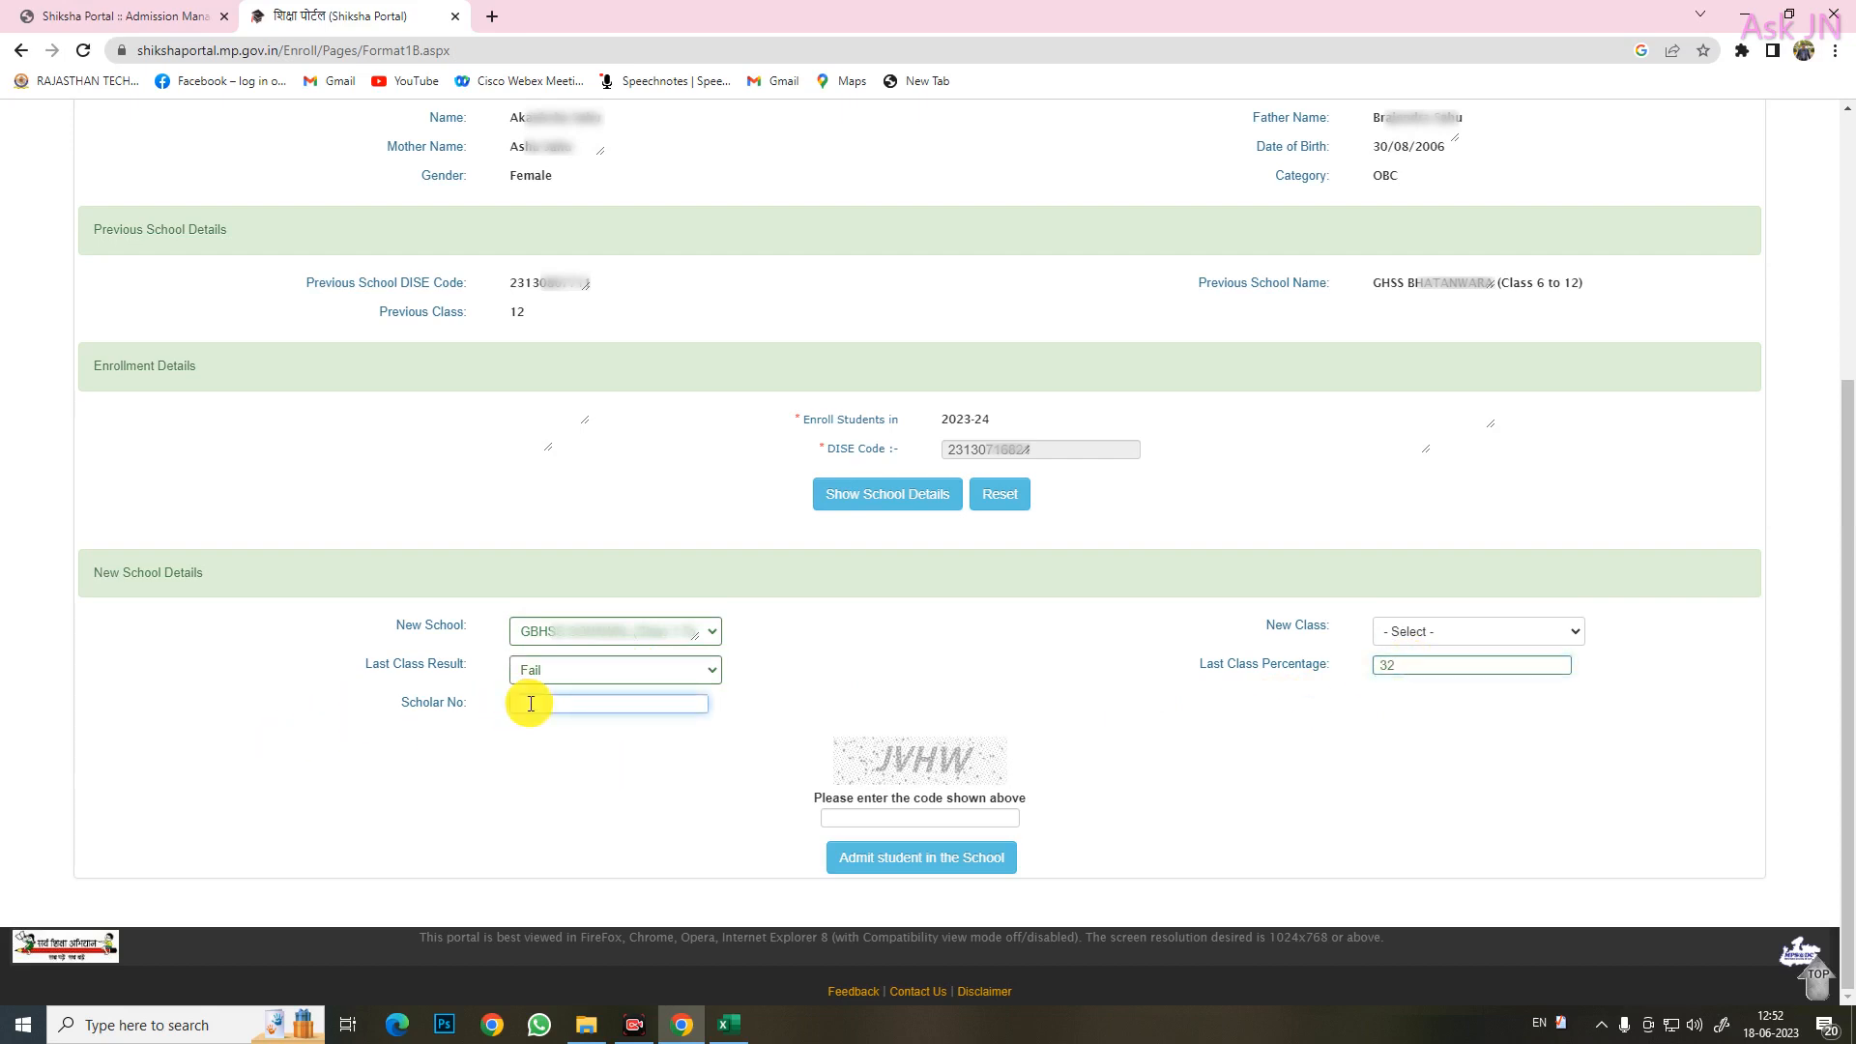
click(874, 819)
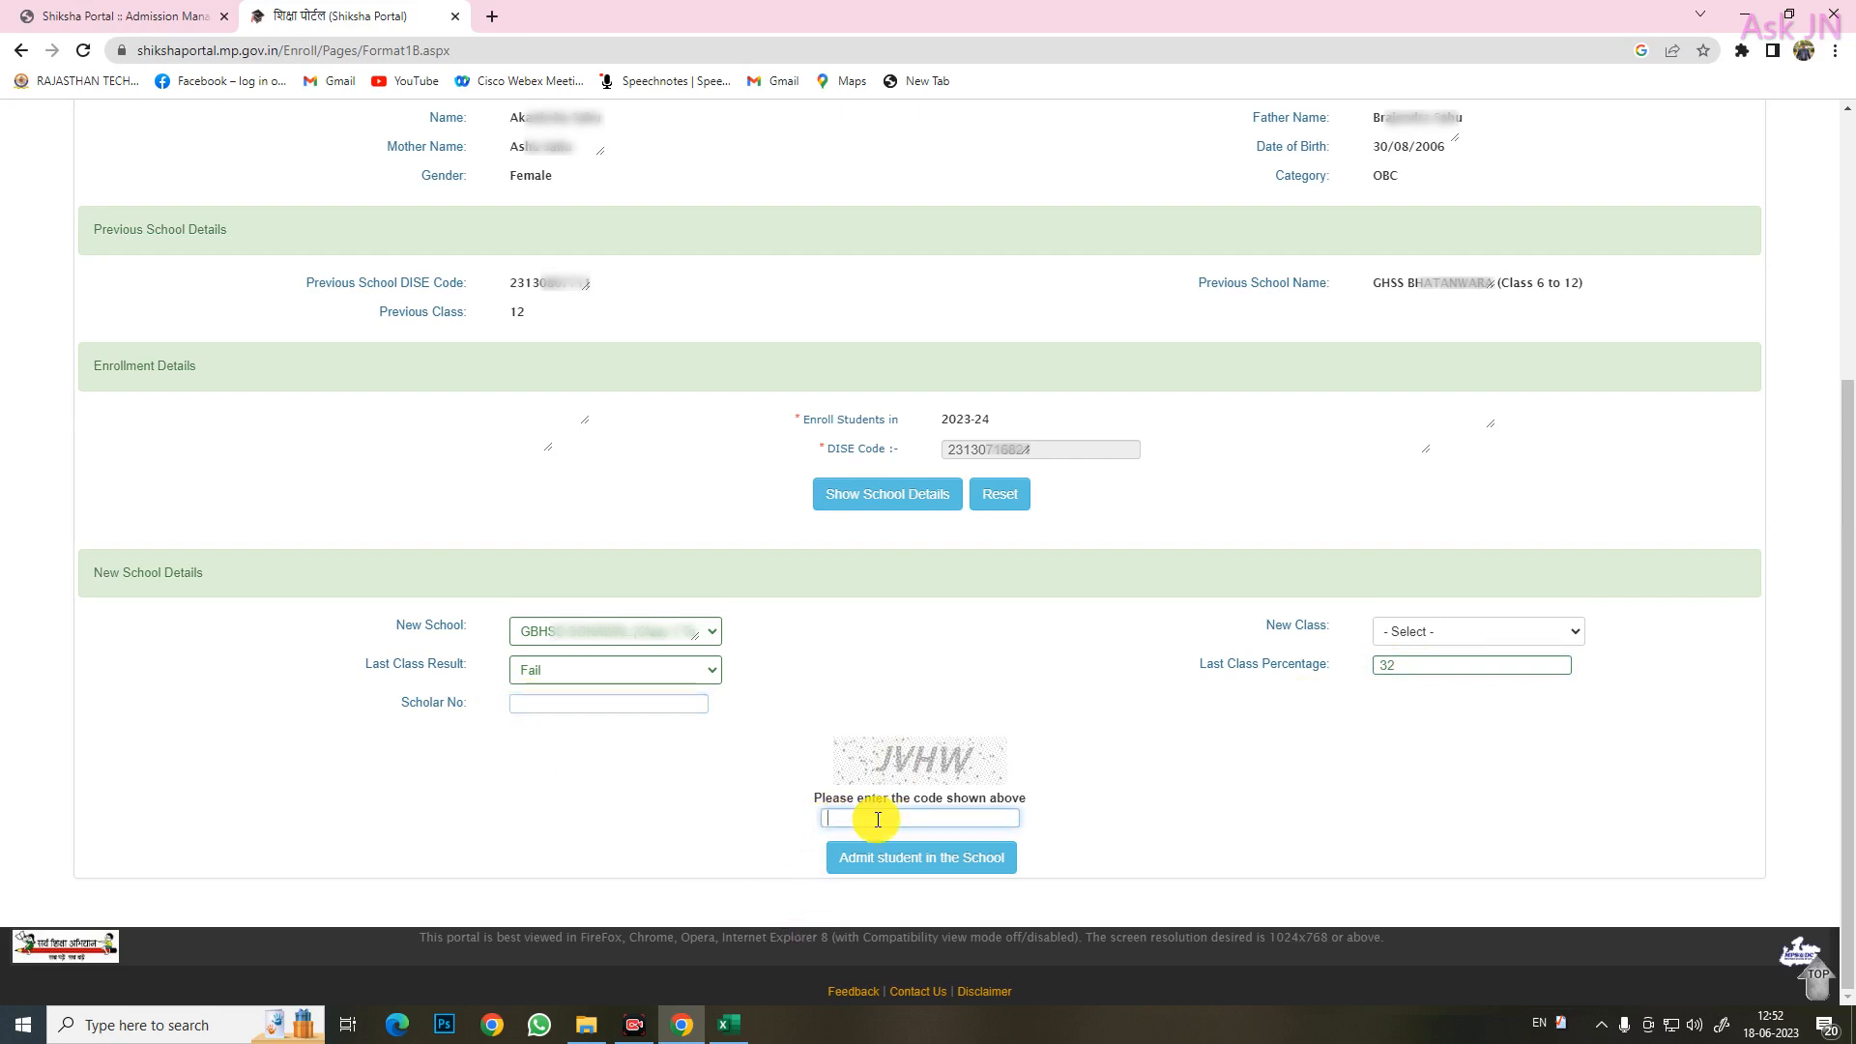
click(930, 868)
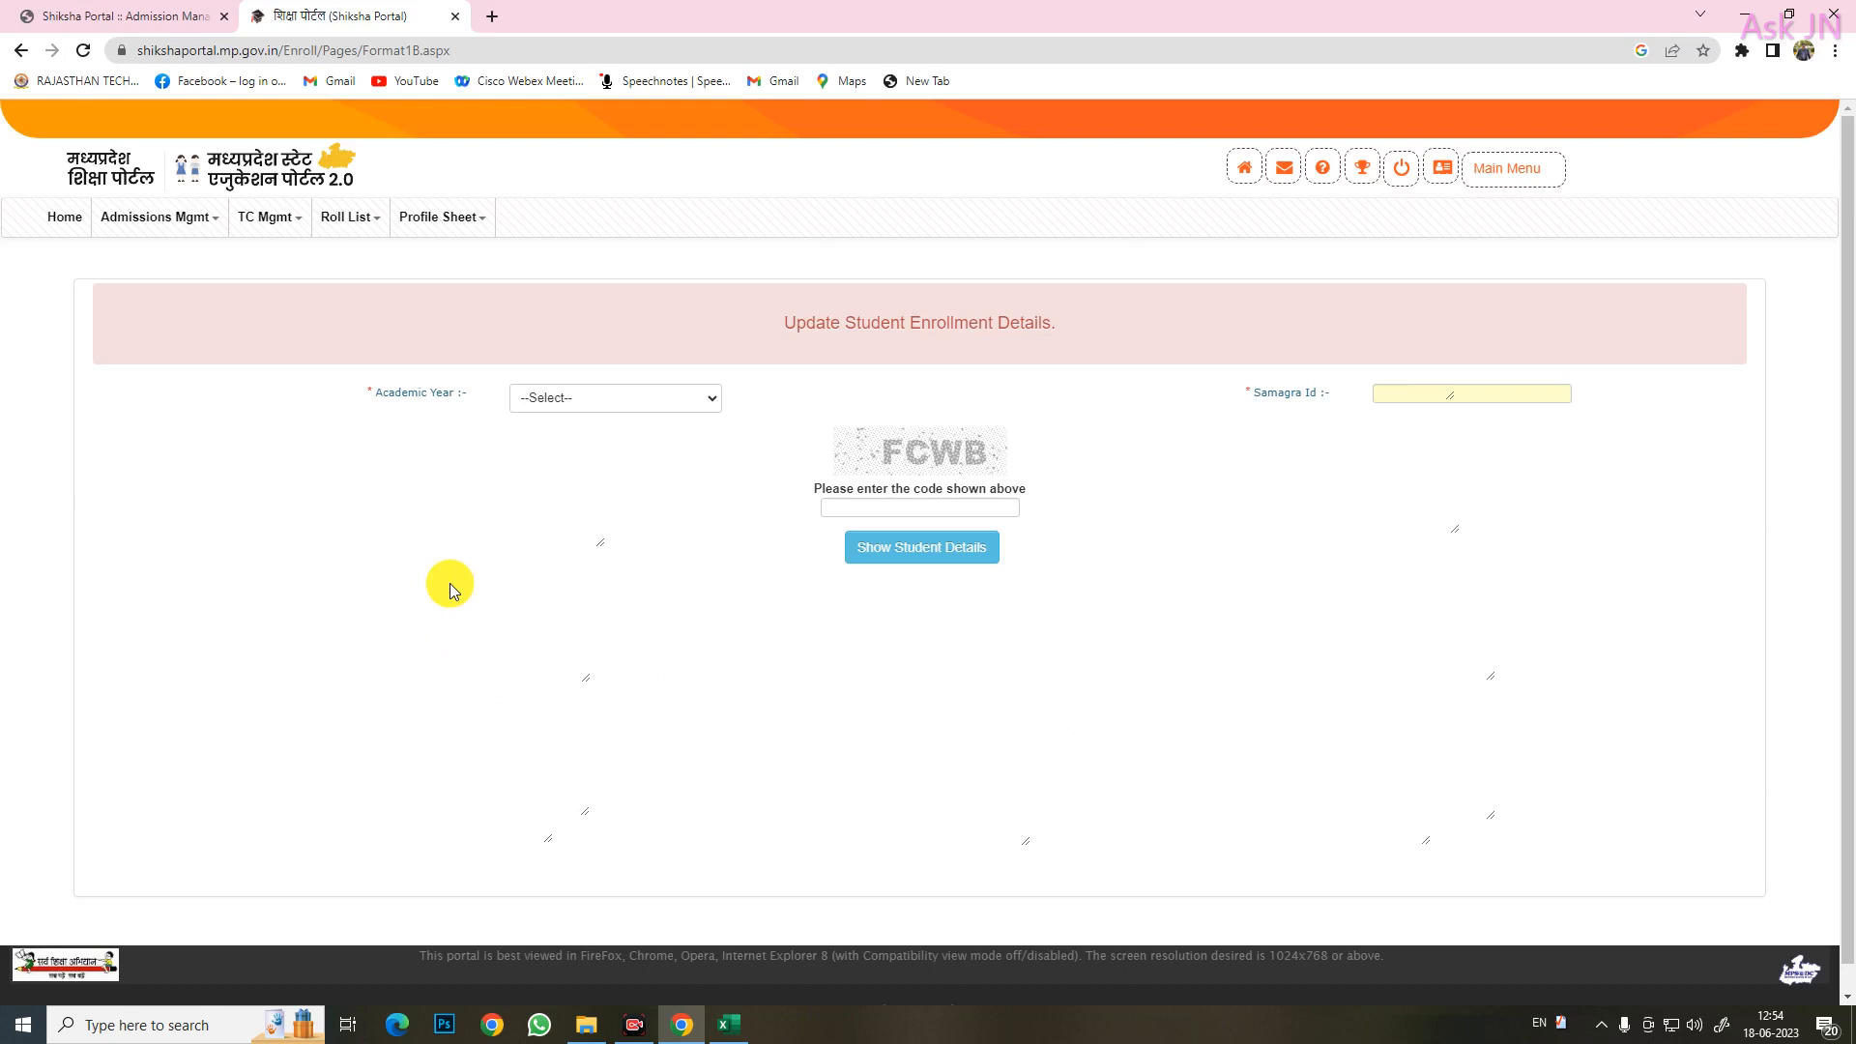
click(309, 222)
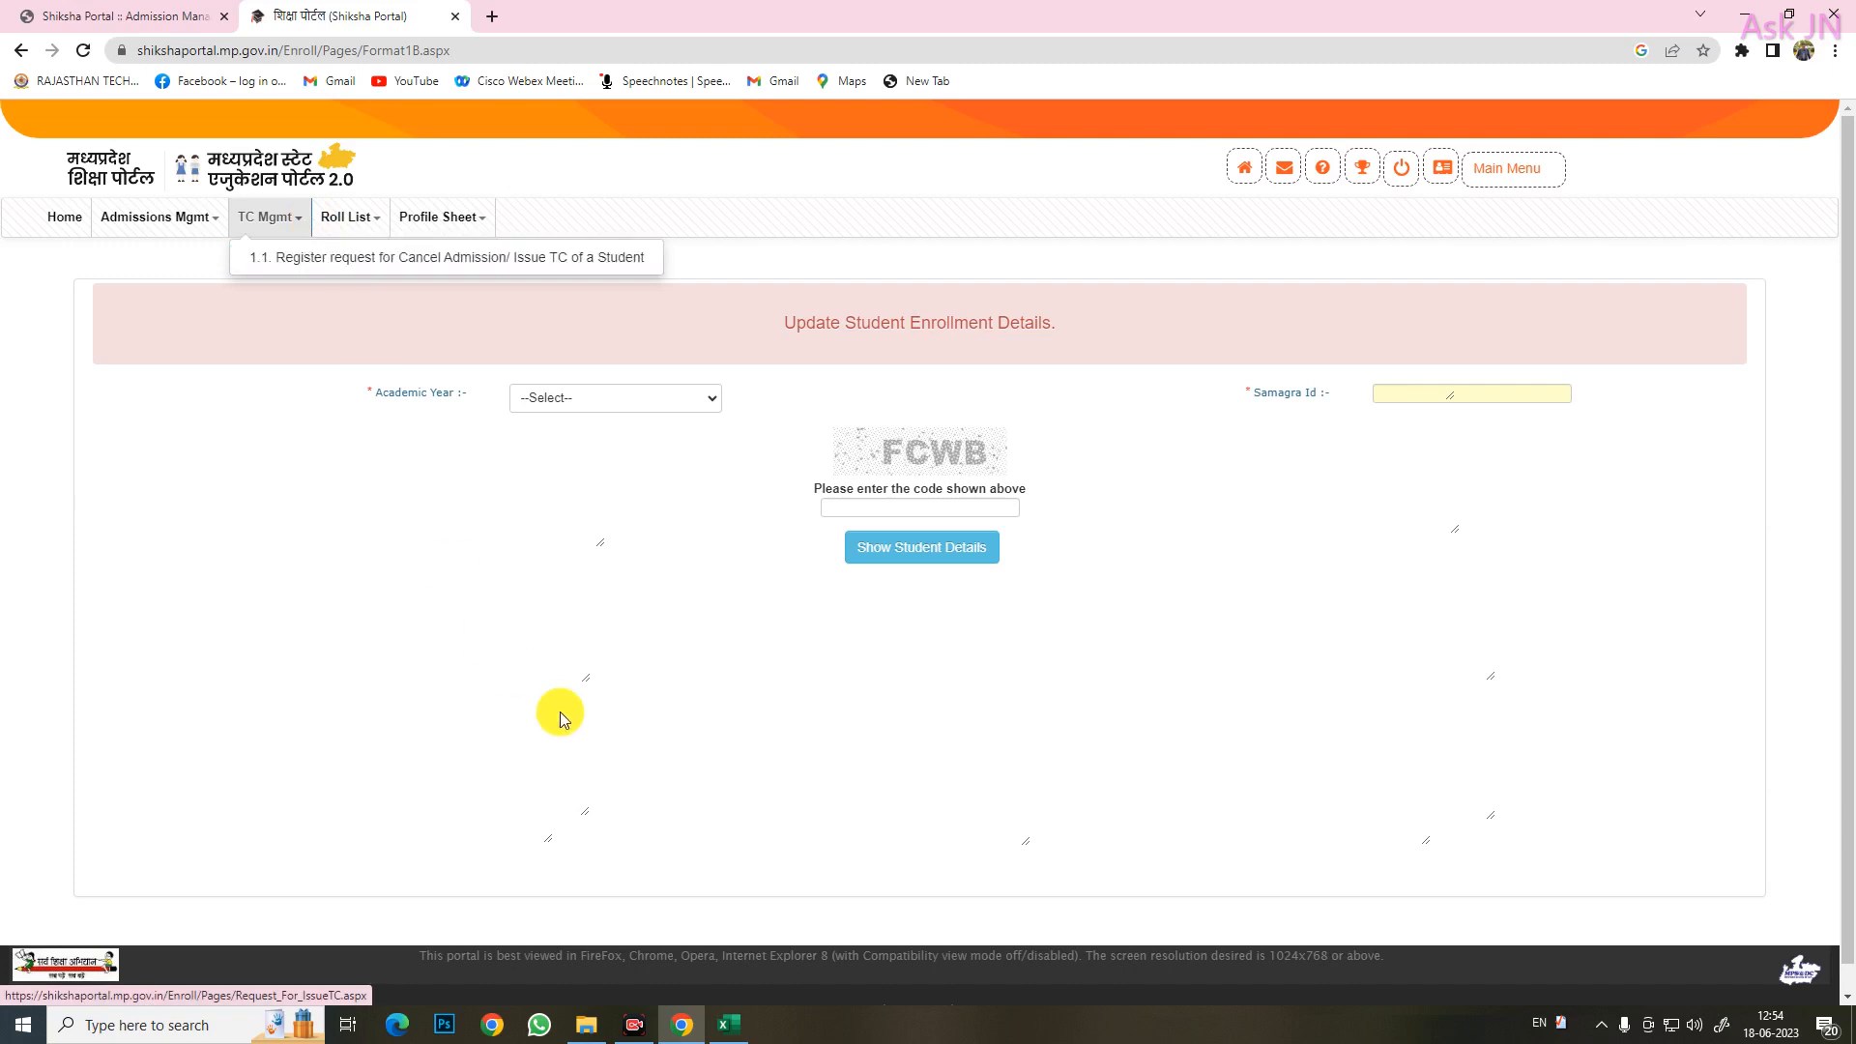
click(551, 680)
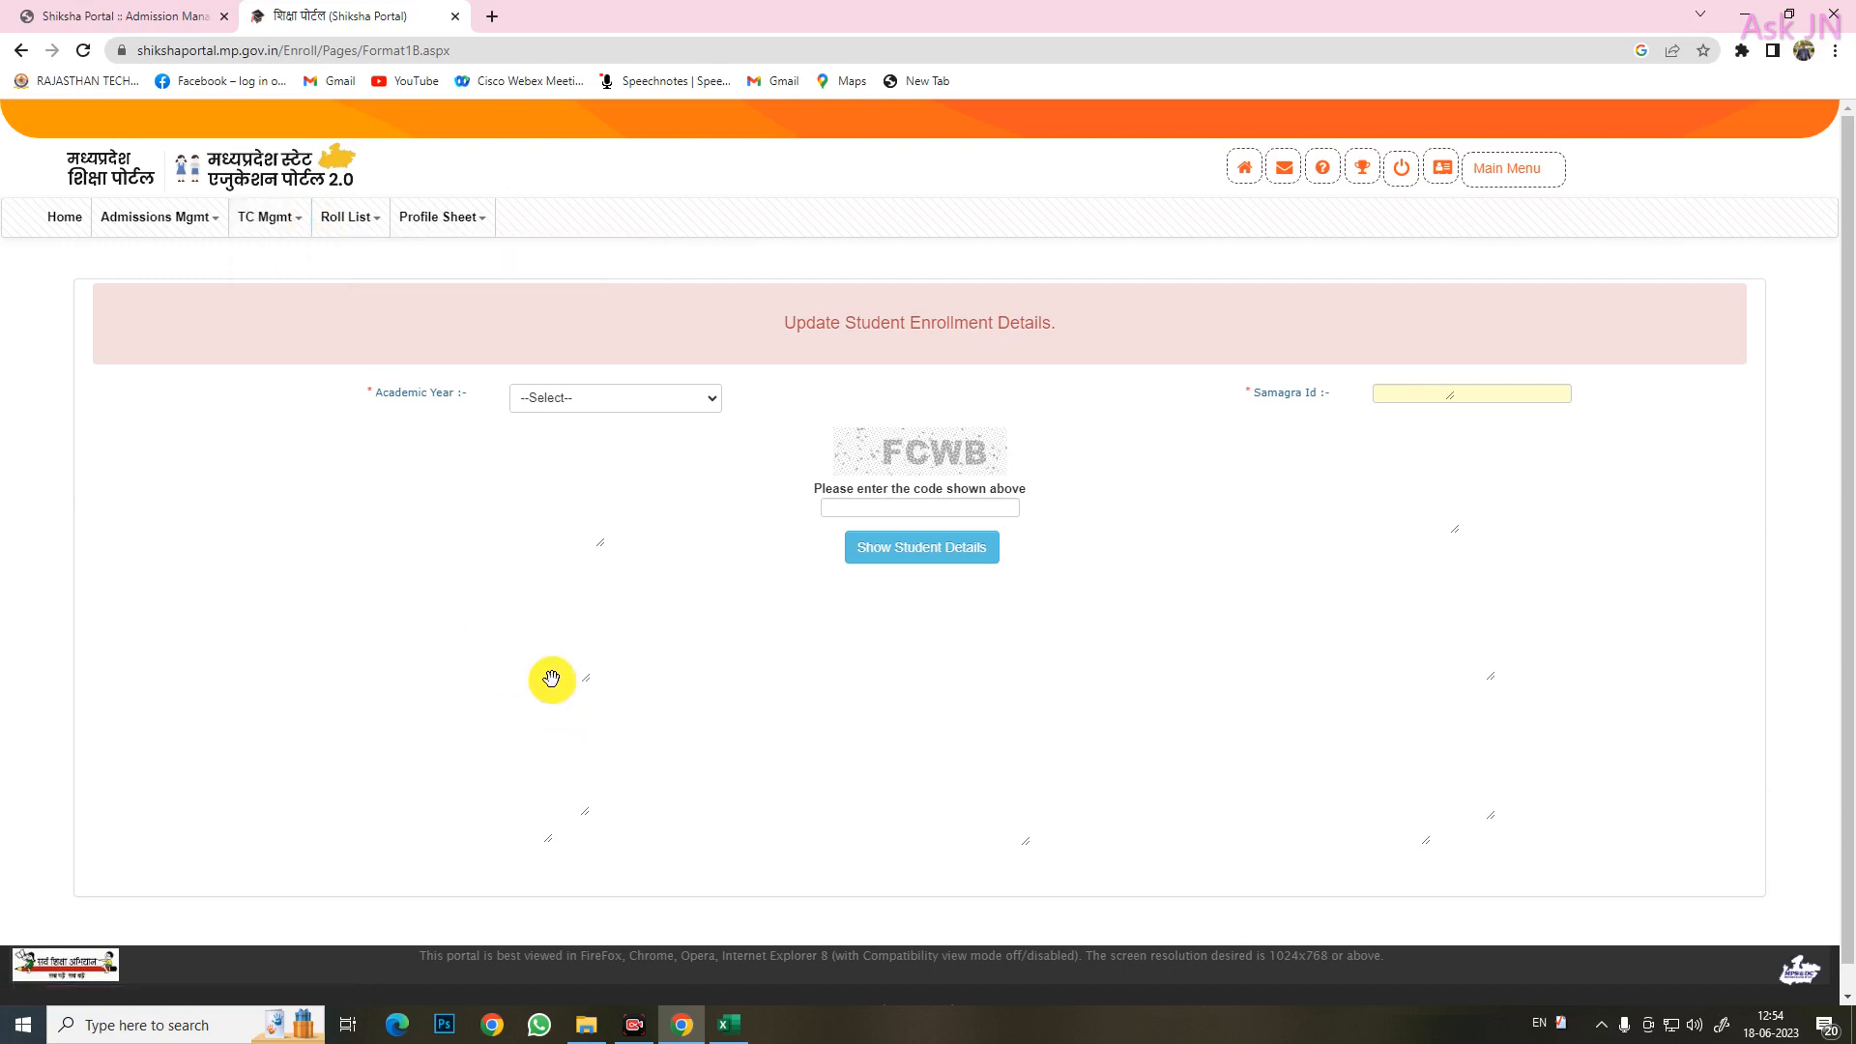